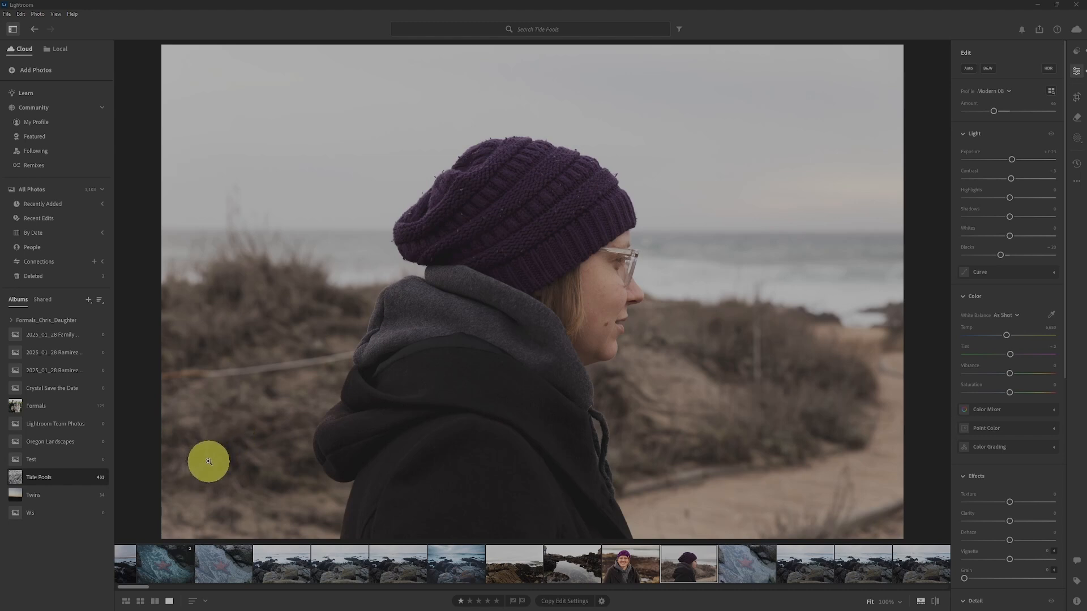
Browse the rocky shoreline shots in the Tide Pools album, viewing several unedited and lightly edited frames.
mouse_move(140, 587)
mouse_down()
mouse_move(151, 586)
mouse_move(127, 587)
mouse_move(154, 586)
mouse_up()
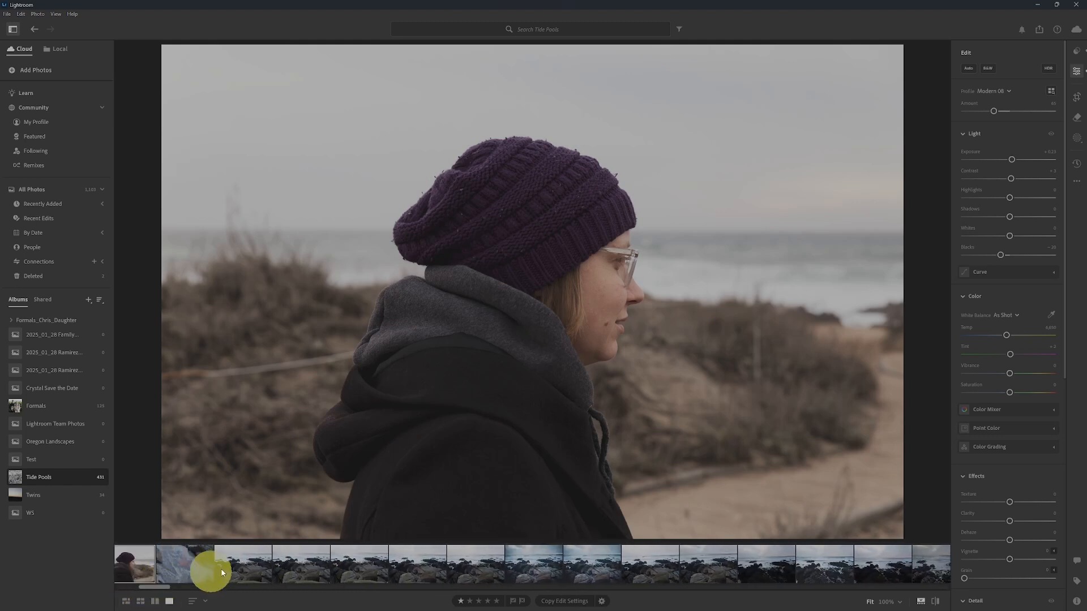
click(475, 562)
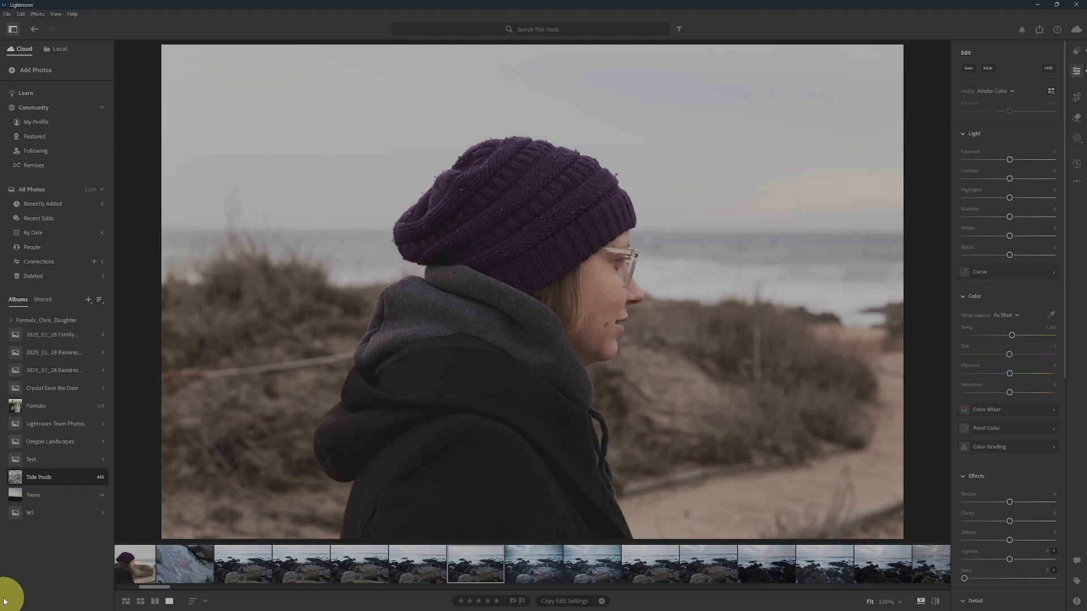
click(423, 562)
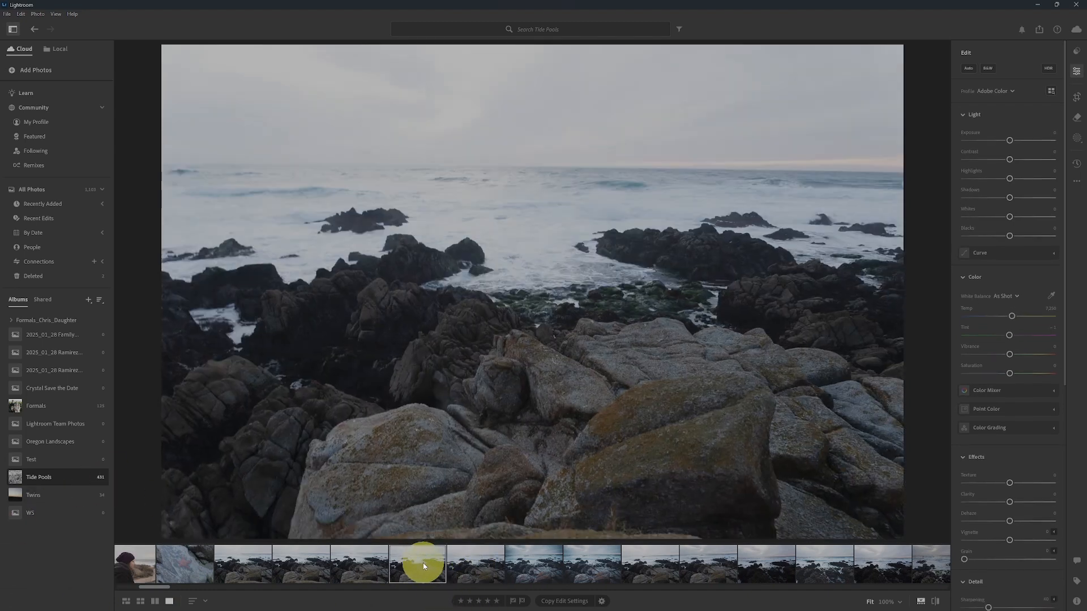
click(484, 568)
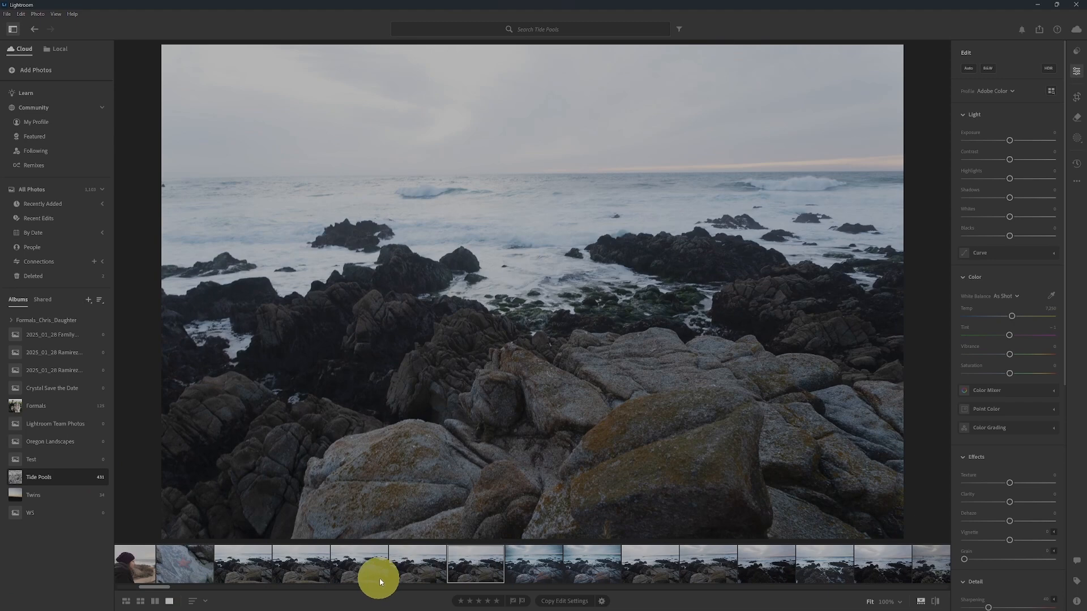
click(649, 560)
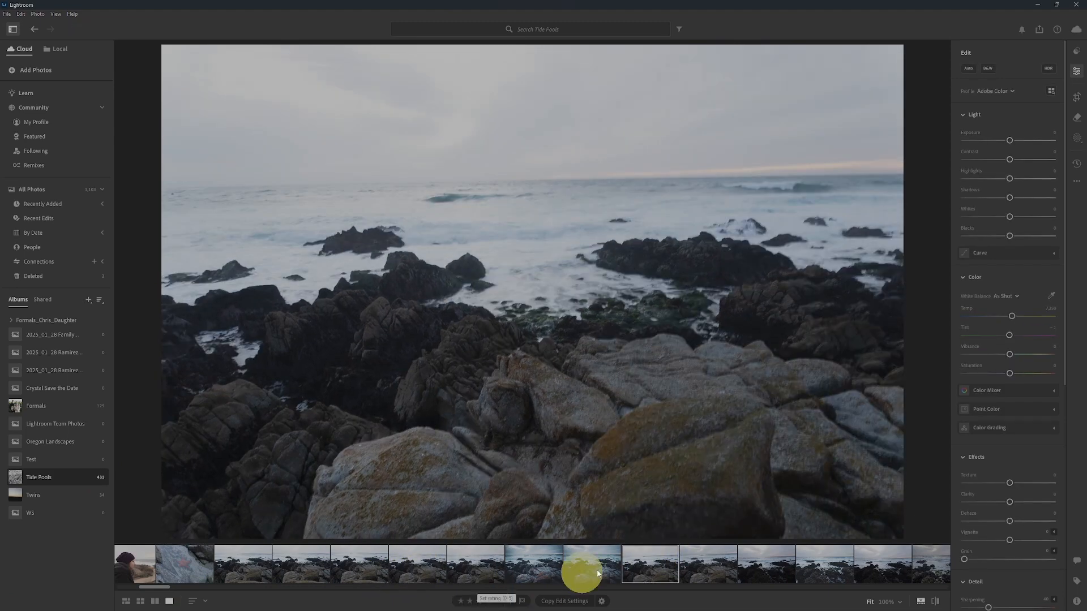
click(720, 565)
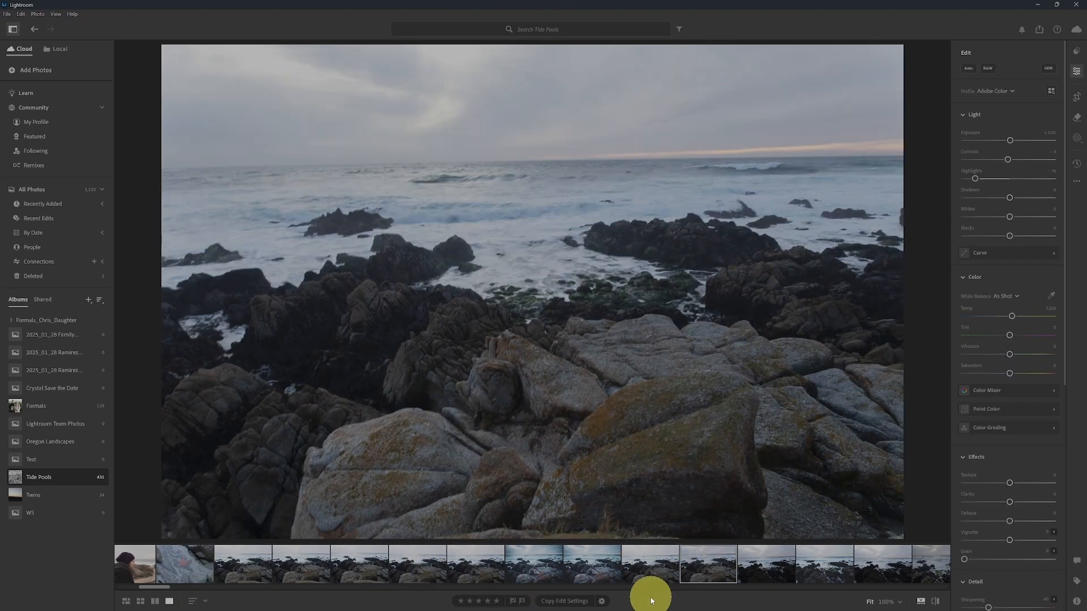
Compare the teal-toned edited shoreline photo with the unedited frame beside it, finishing on the unedited frame.
click(537, 568)
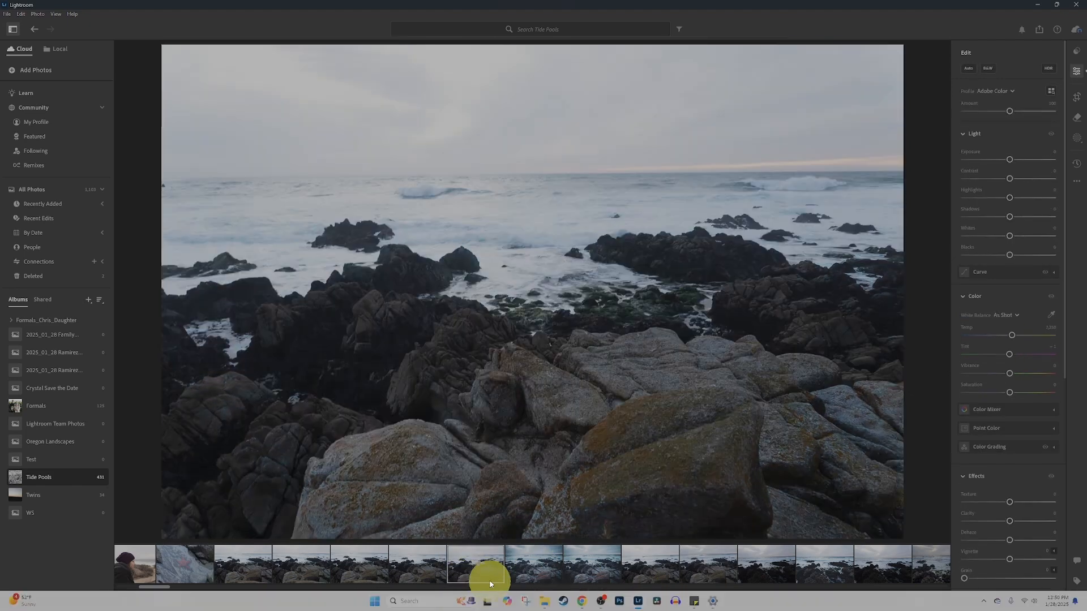
click(481, 569)
click(517, 572)
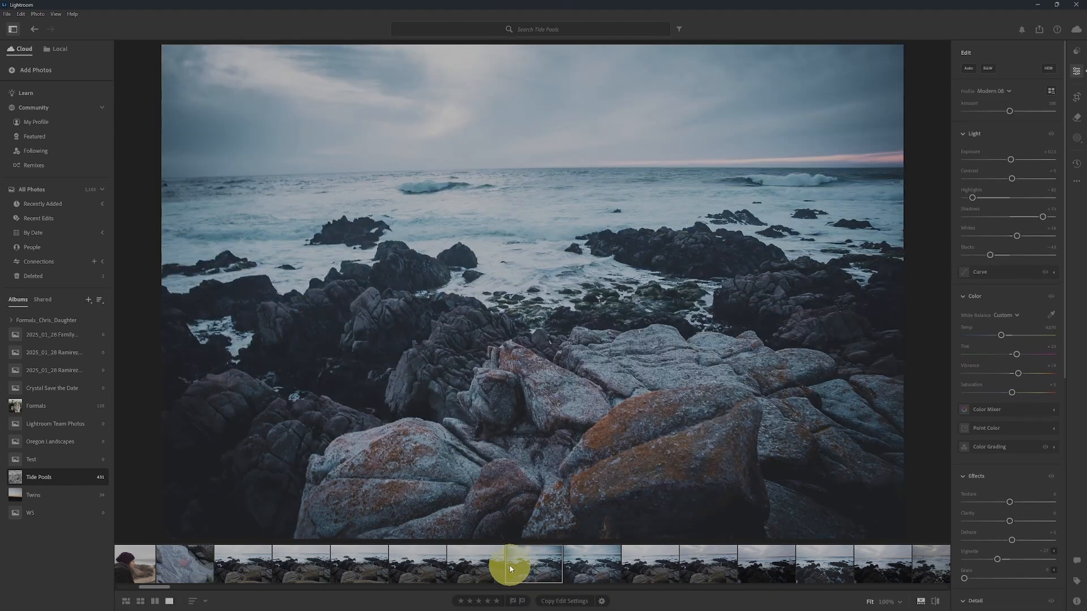
click(474, 567)
click(531, 565)
click(499, 570)
click(518, 568)
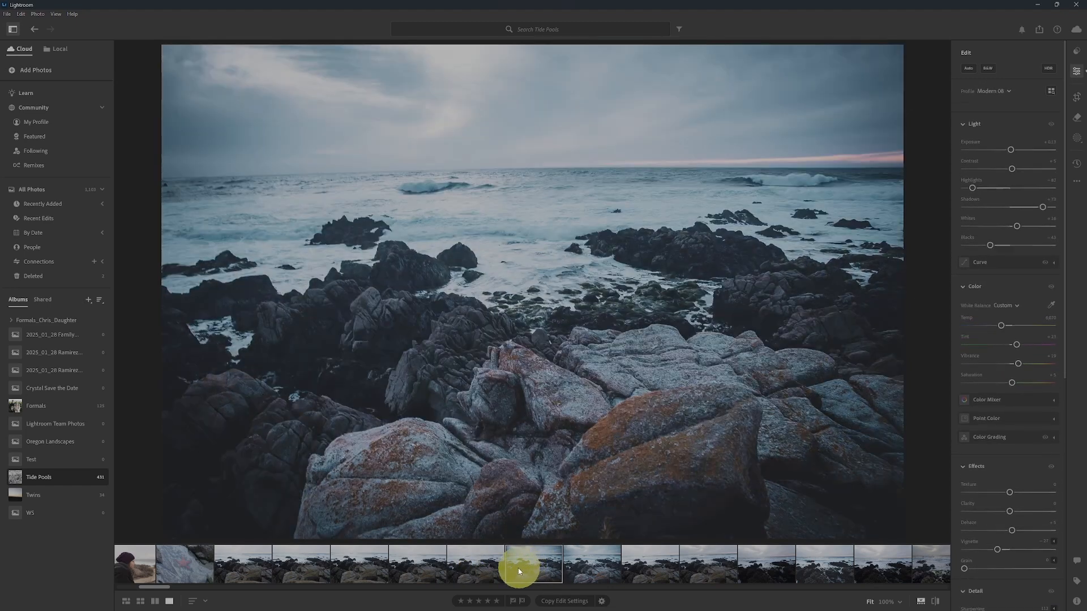
click(493, 566)
click(515, 566)
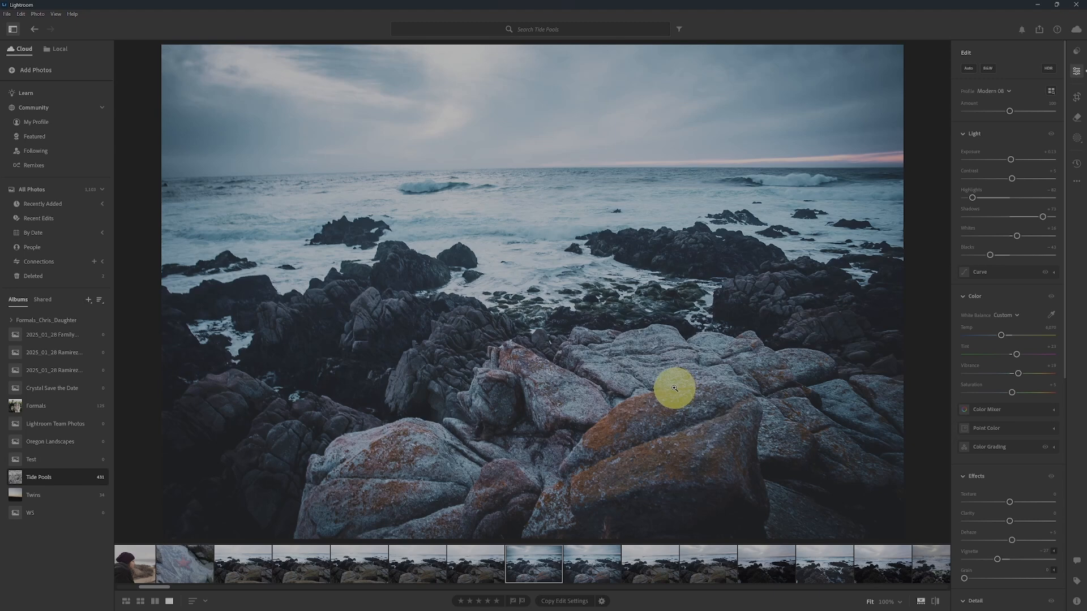
click(467, 564)
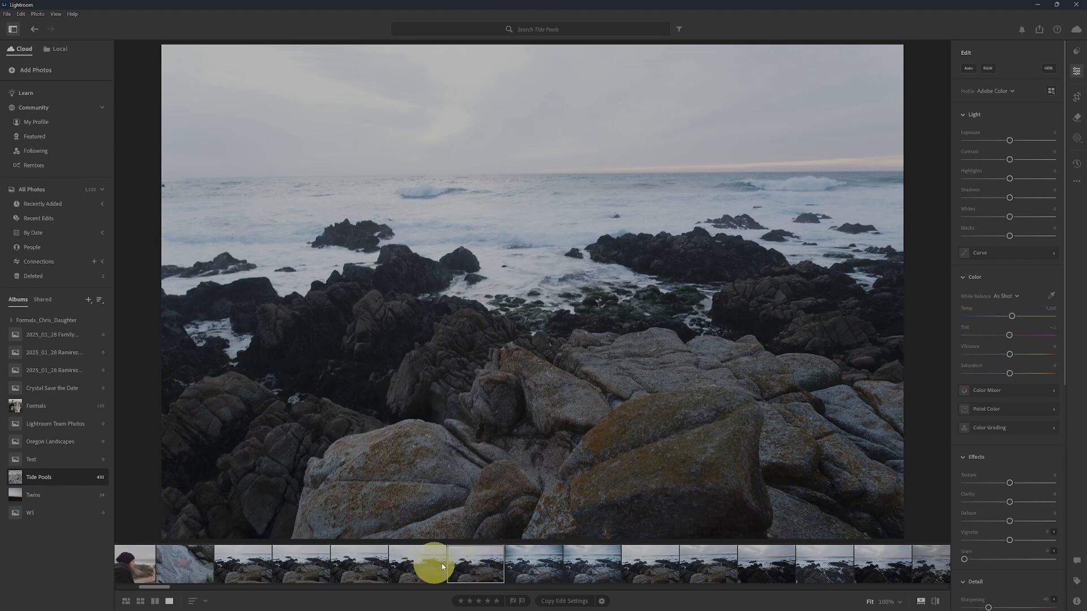
click(521, 566)
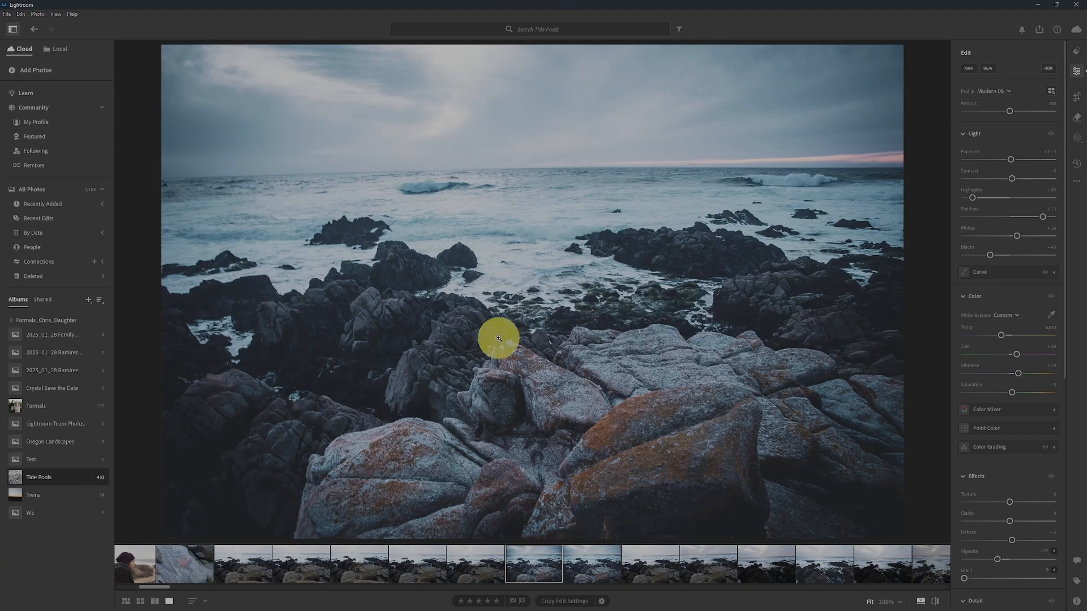
click(484, 573)
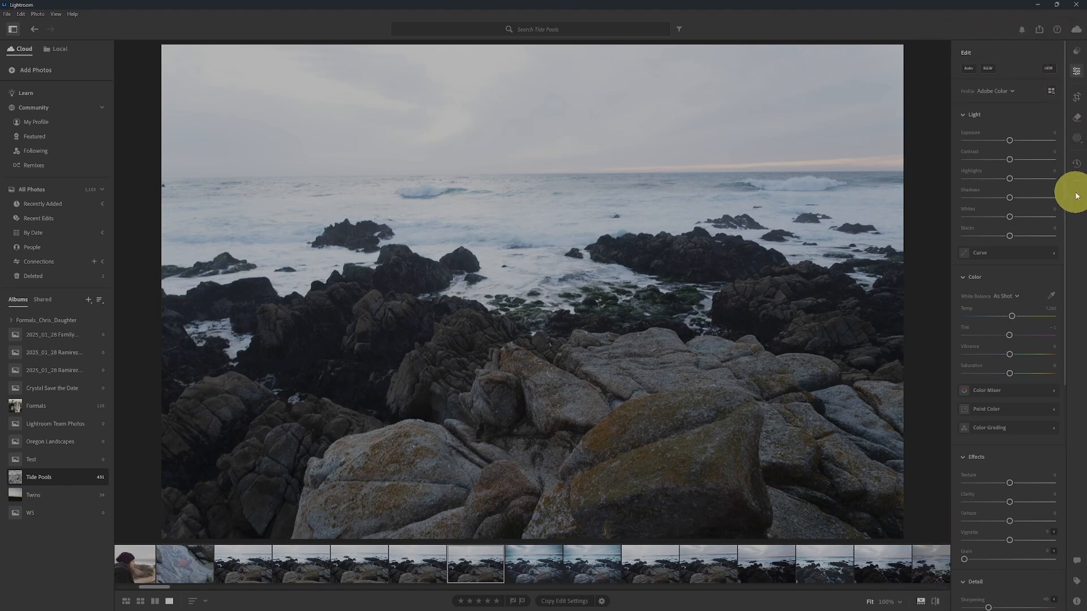
Hide and bring back the editing controls for the unedited shoreline photo.
click(1076, 75)
click(1076, 75)
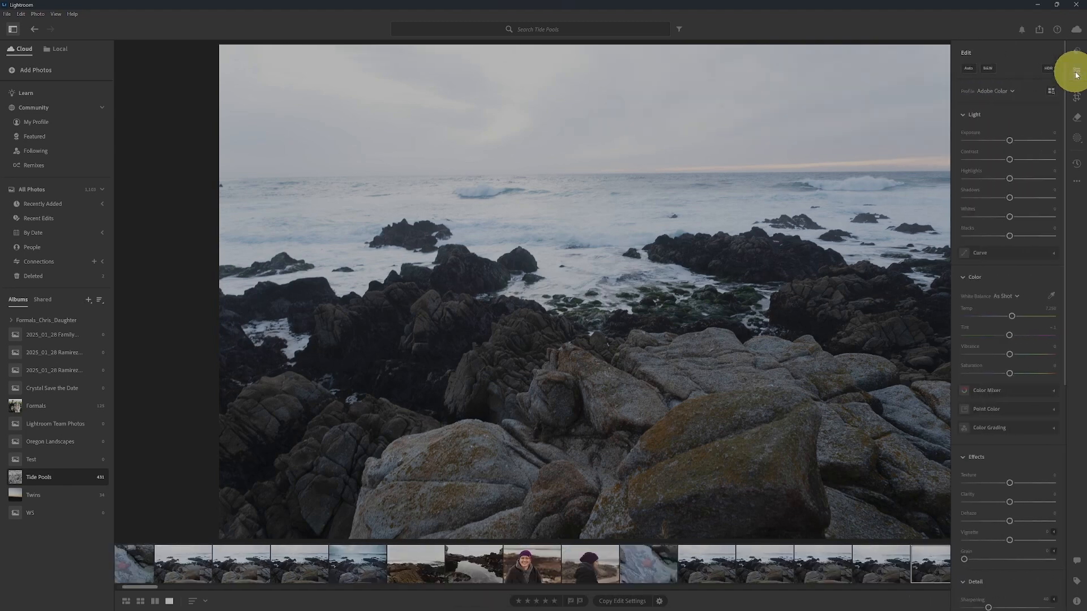
click(1076, 75)
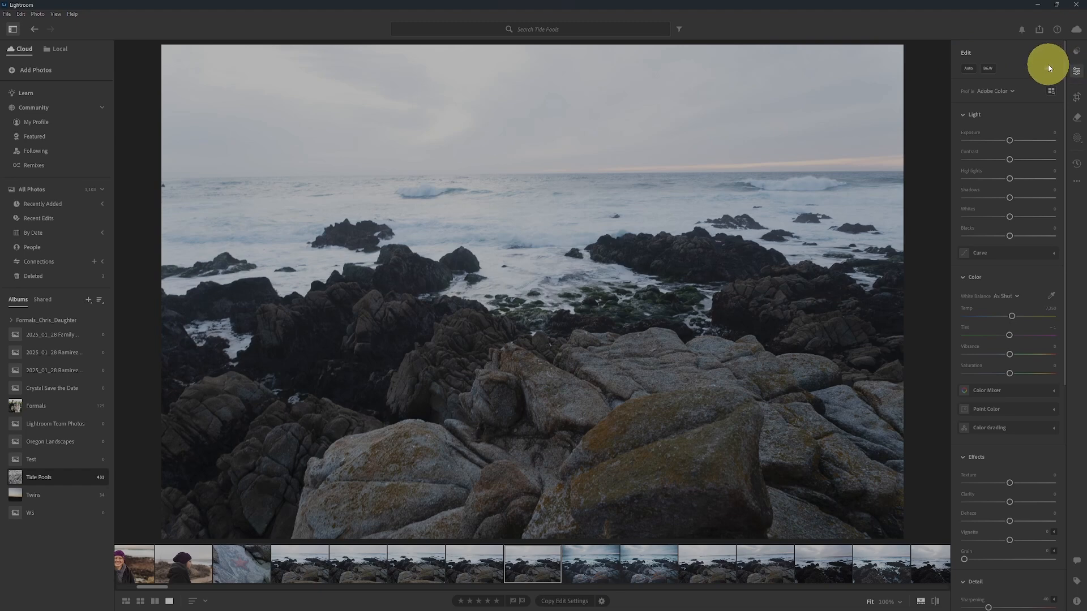
Apply automatic adjustments to the shoreline photo and compare it with the Light edits switched off and on.
click(967, 68)
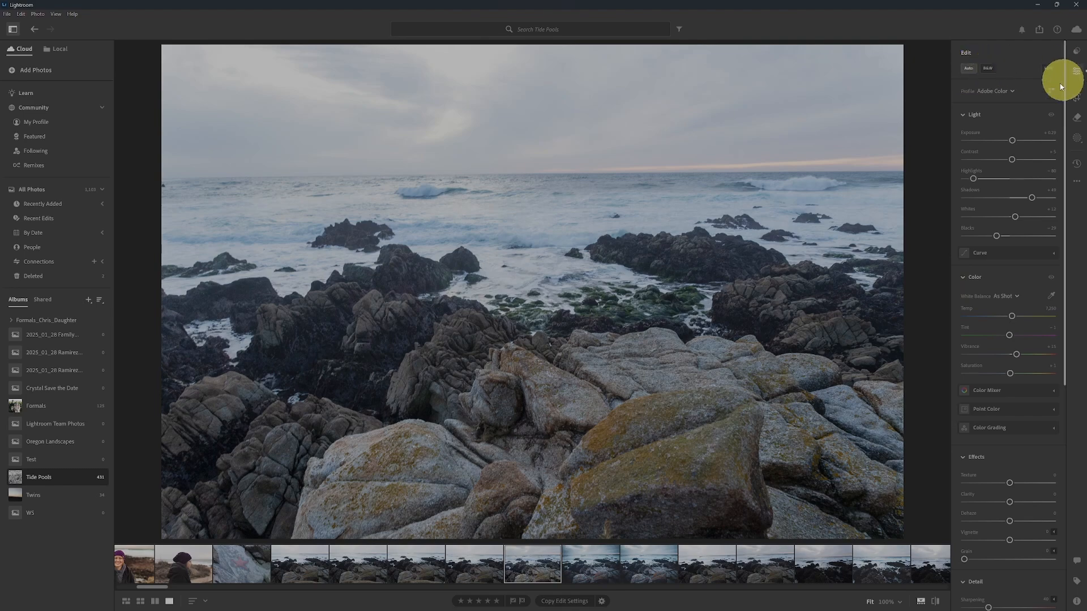
click(1051, 116)
click(1050, 116)
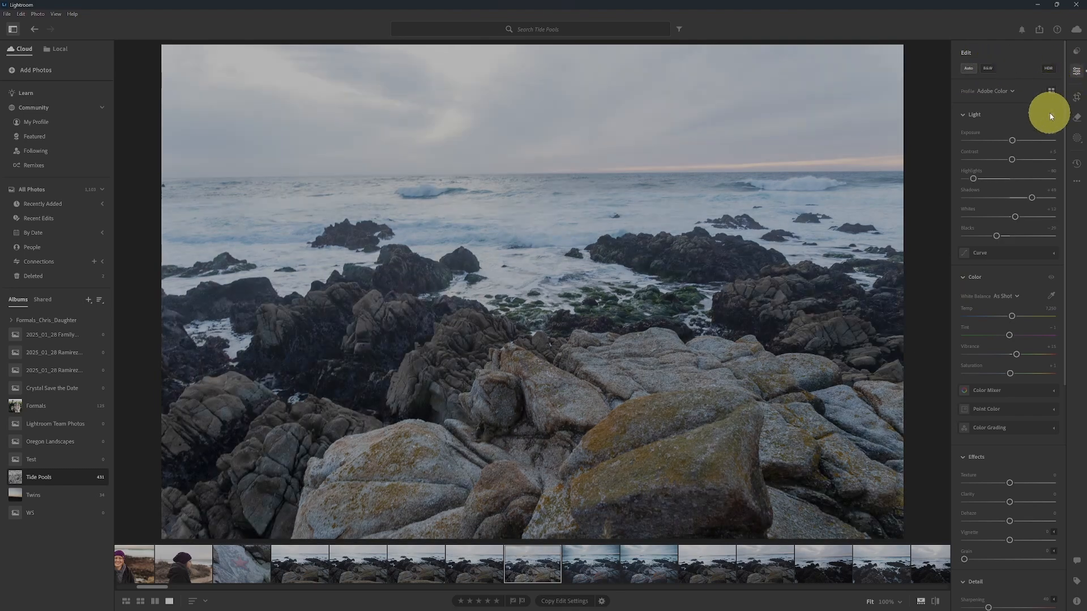
click(1050, 116)
click(1050, 116)
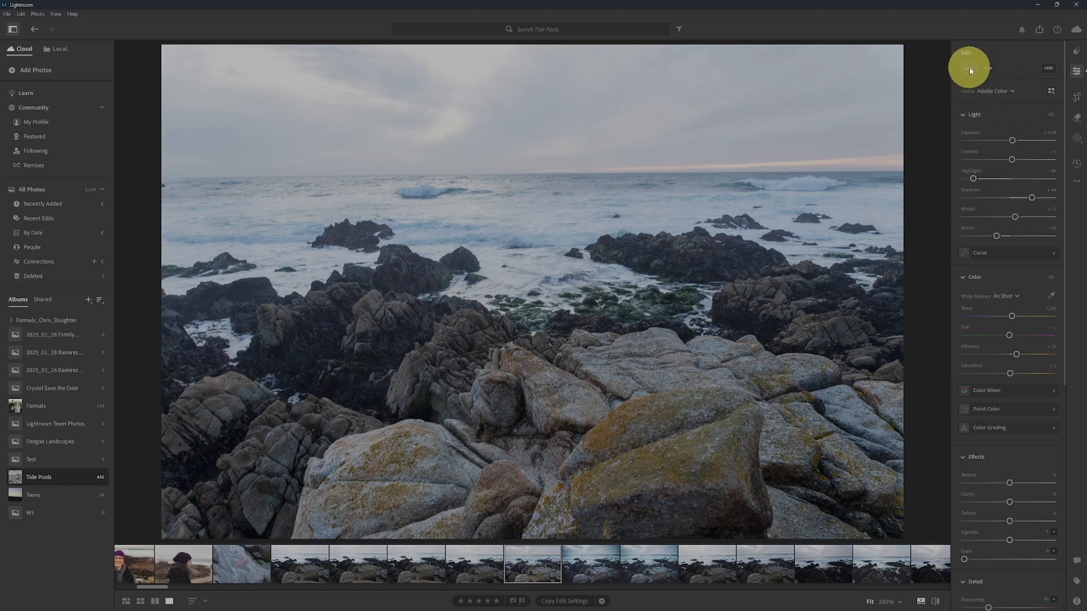
Try the black-and-white conversion on the shoreline photo and restore its unedited Adobe Color look.
click(988, 68)
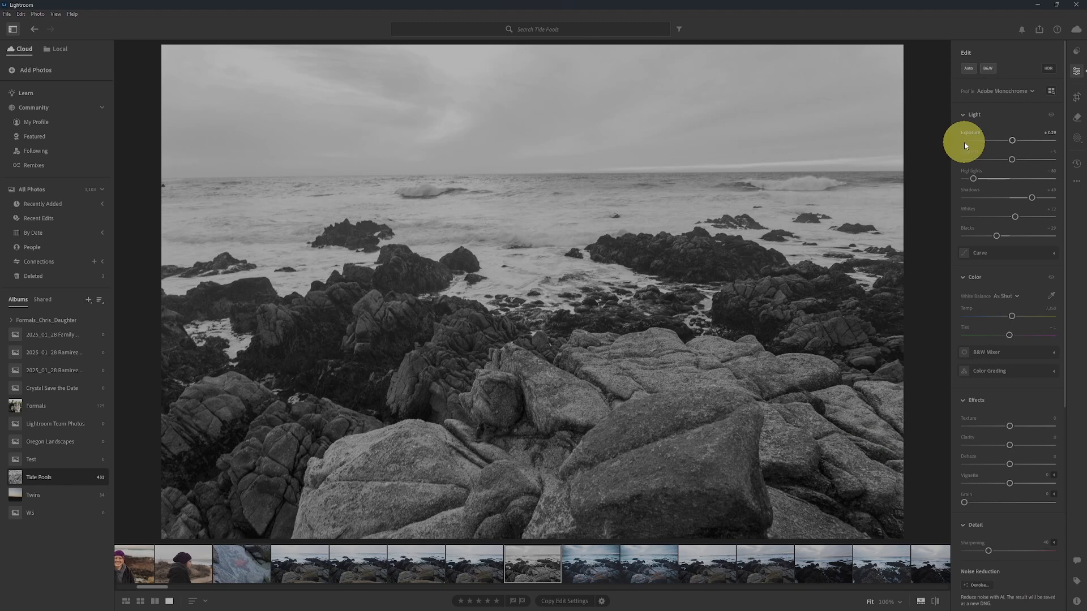
key(shift+a)
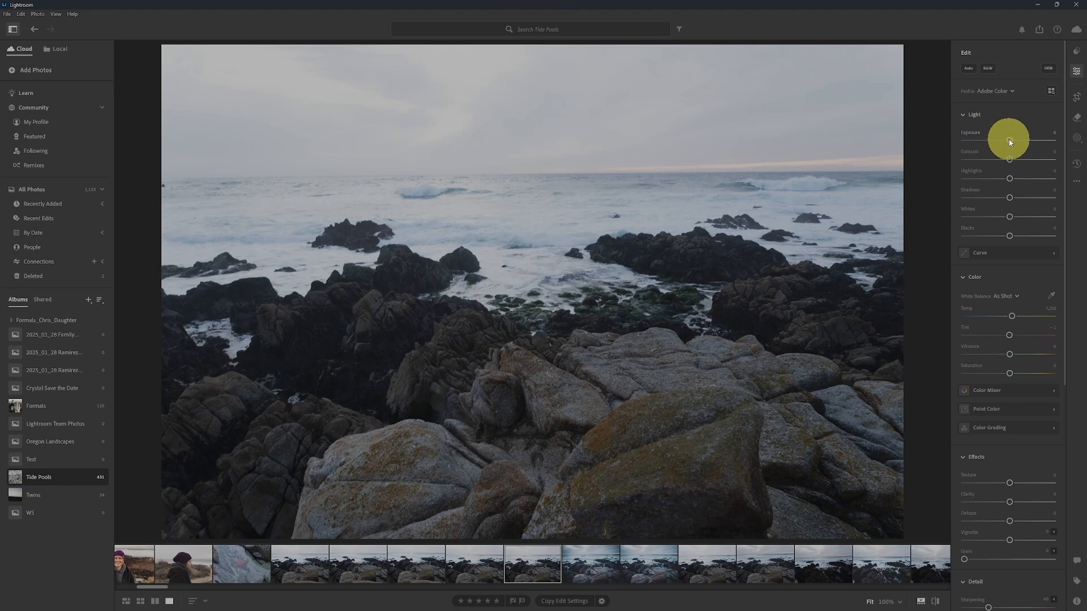
Try several darker exposure settings on the shoreline photo, resetting exposure to 0 after each trial.
drag(1009, 139, 1005, 141)
mouse_move(999, 142)
mouse_down()
mouse_move(1019, 142)
mouse_move(994, 140)
mouse_move(1004, 140)
mouse_up()
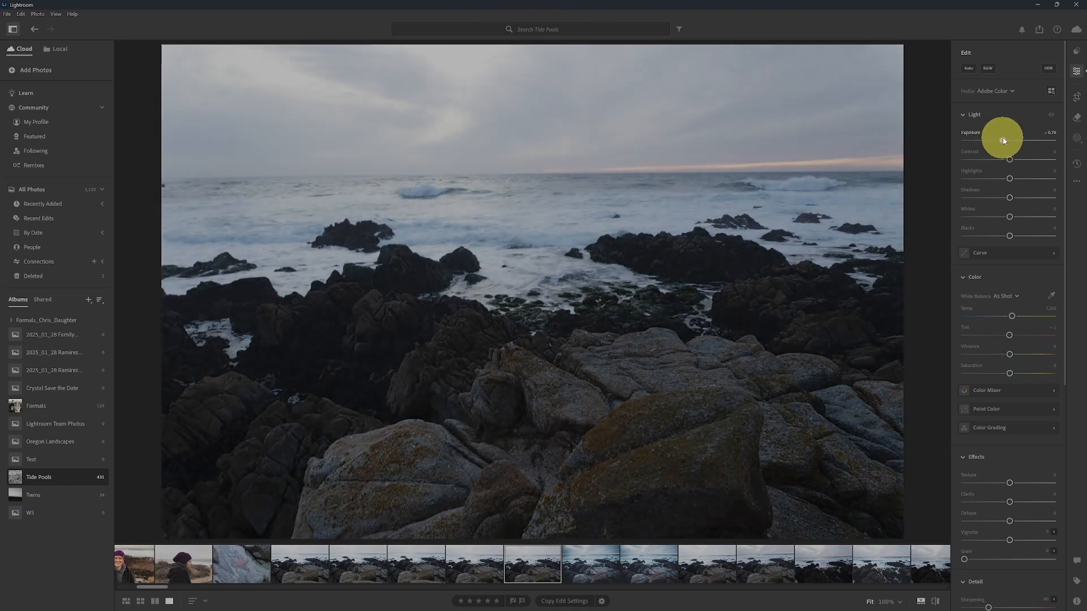
double_click(1003, 140)
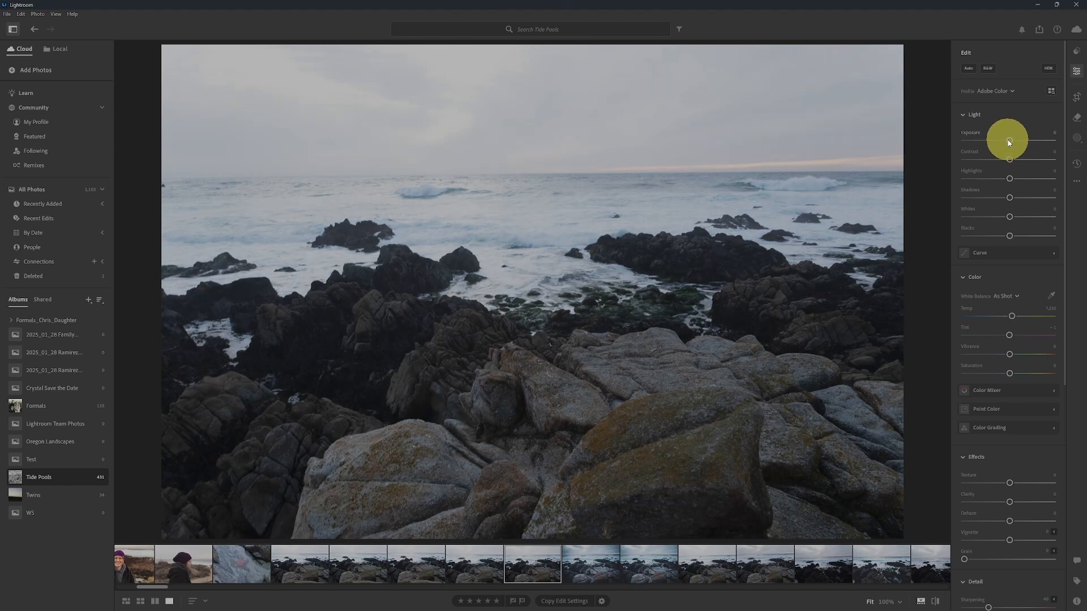
drag(1009, 141, 996, 146)
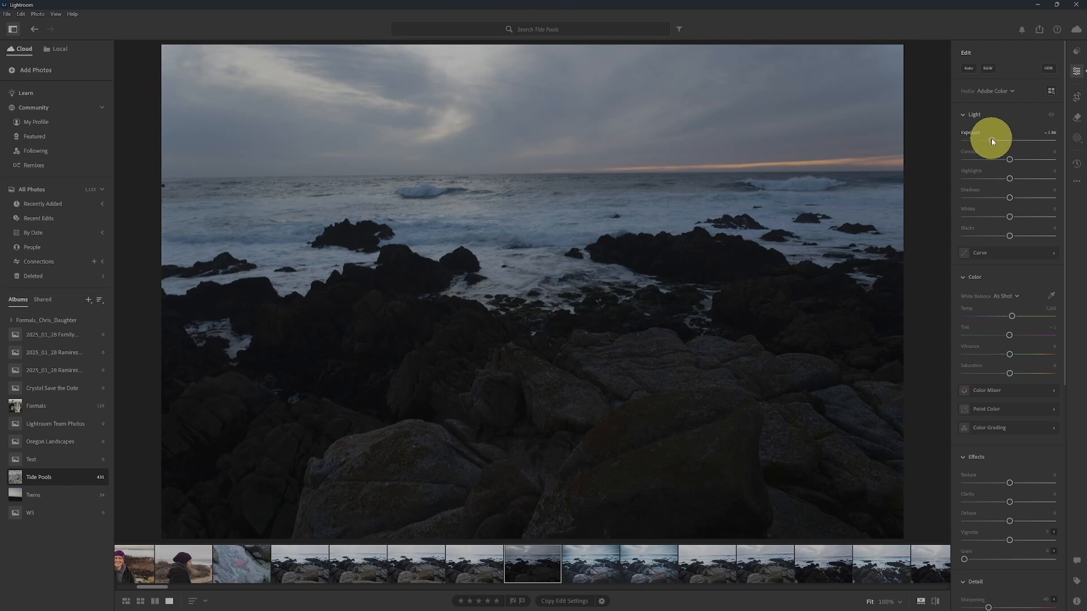
double_click(992, 140)
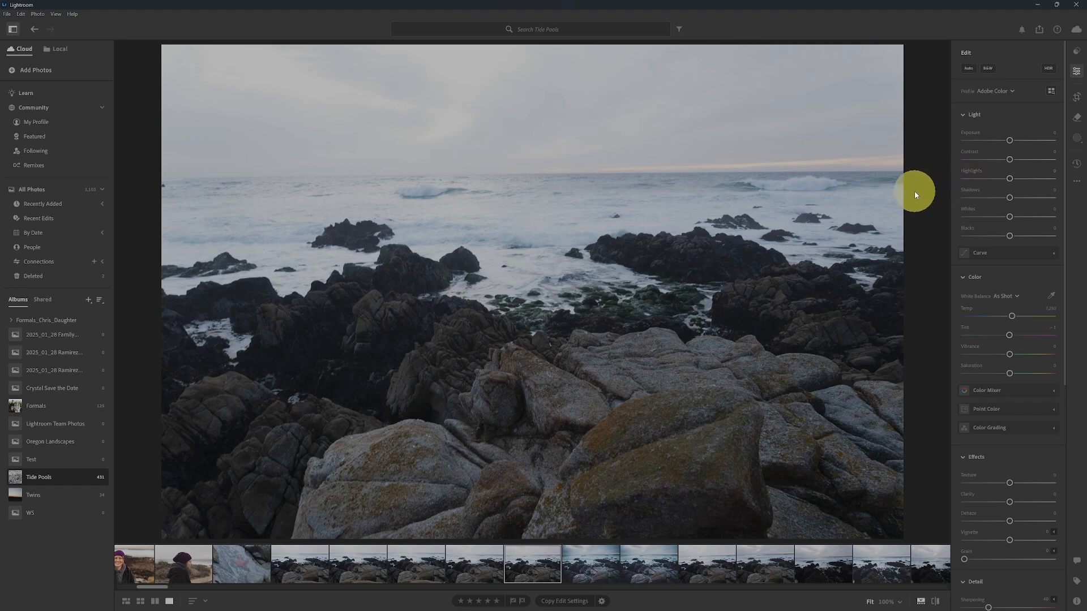
click(1004, 141)
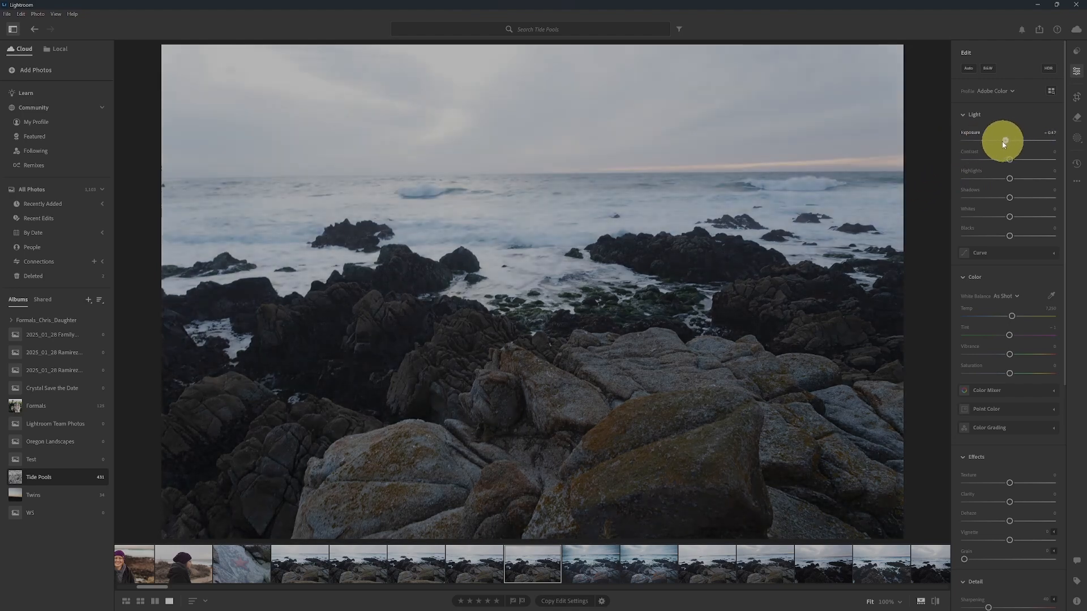
drag(1005, 142, 1002, 142)
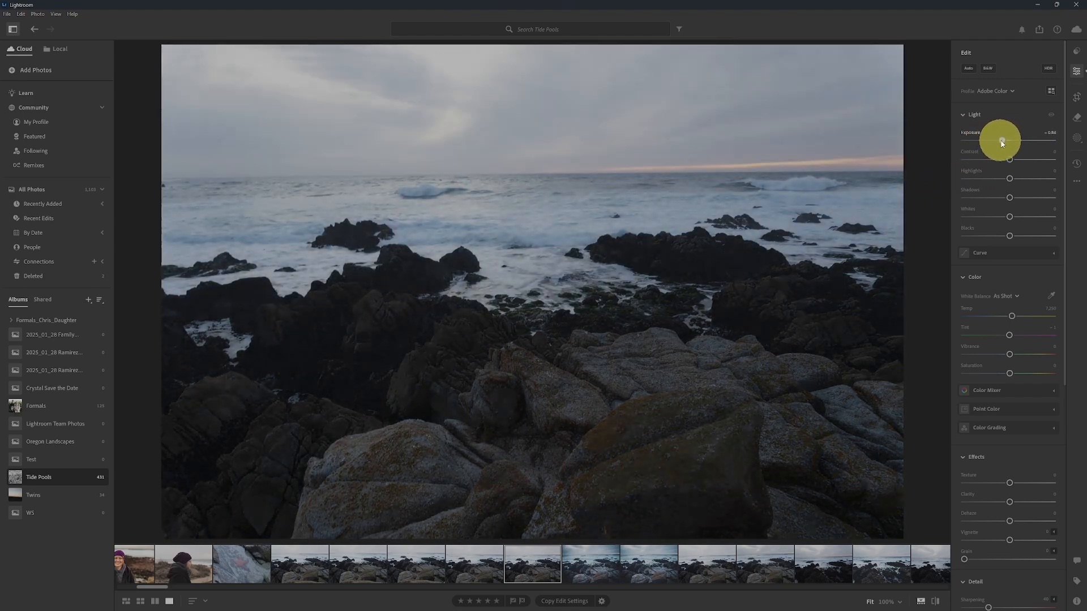
double_click(1002, 141)
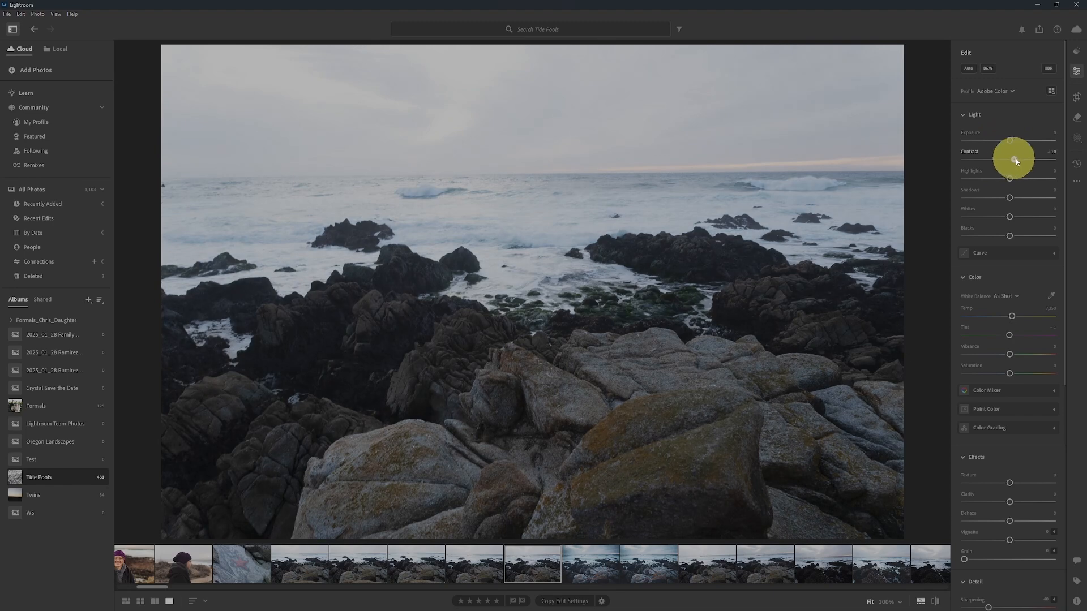
Try raising the shoreline photo's contrast by different amounts and reset contrast to 0.
mouse_move(1015, 159)
mouse_down()
mouse_move(1039, 162)
mouse_move(1004, 160)
mouse_move(1014, 158)
mouse_up()
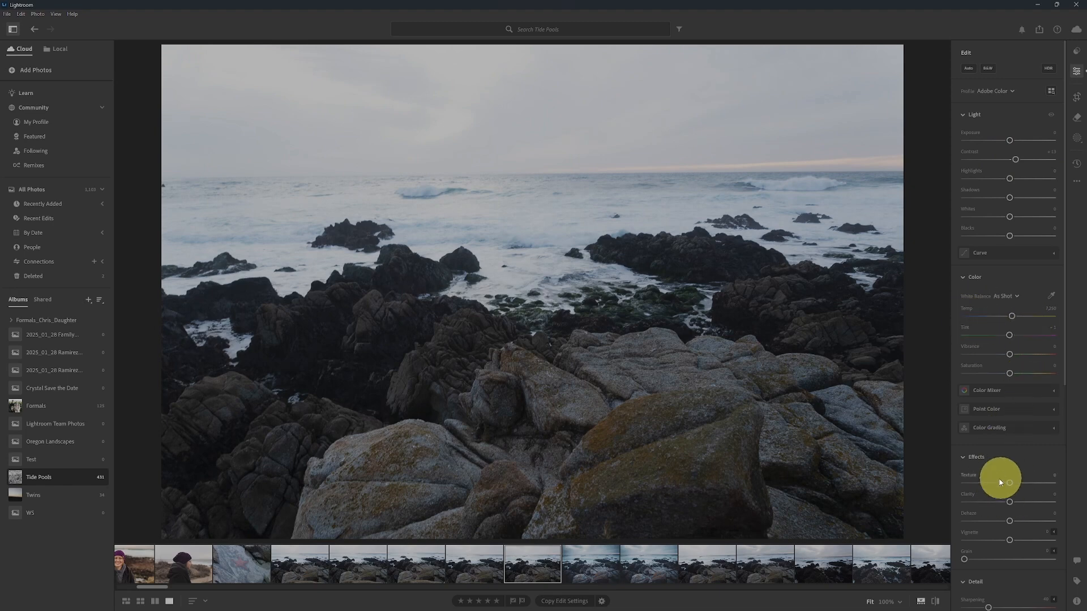
drag(1014, 160, 1017, 166)
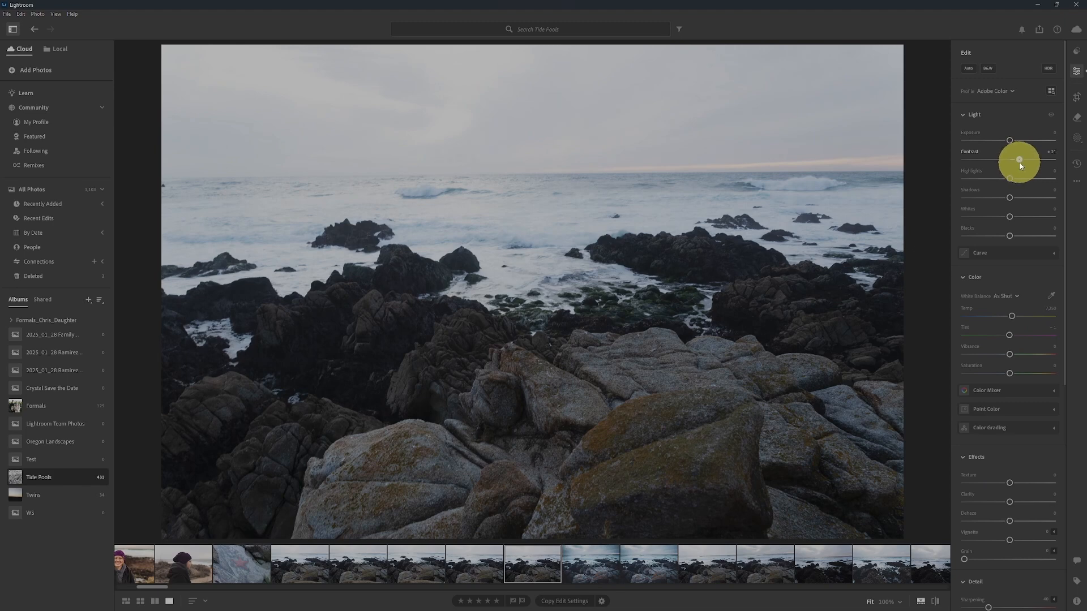
mouse_move(1021, 163)
mouse_down()
mouse_move(992, 159)
mouse_move(1028, 158)
mouse_move(979, 161)
mouse_move(1053, 162)
mouse_move(987, 164)
mouse_move(1031, 161)
mouse_move(1011, 163)
mouse_up()
double_click(1015, 160)
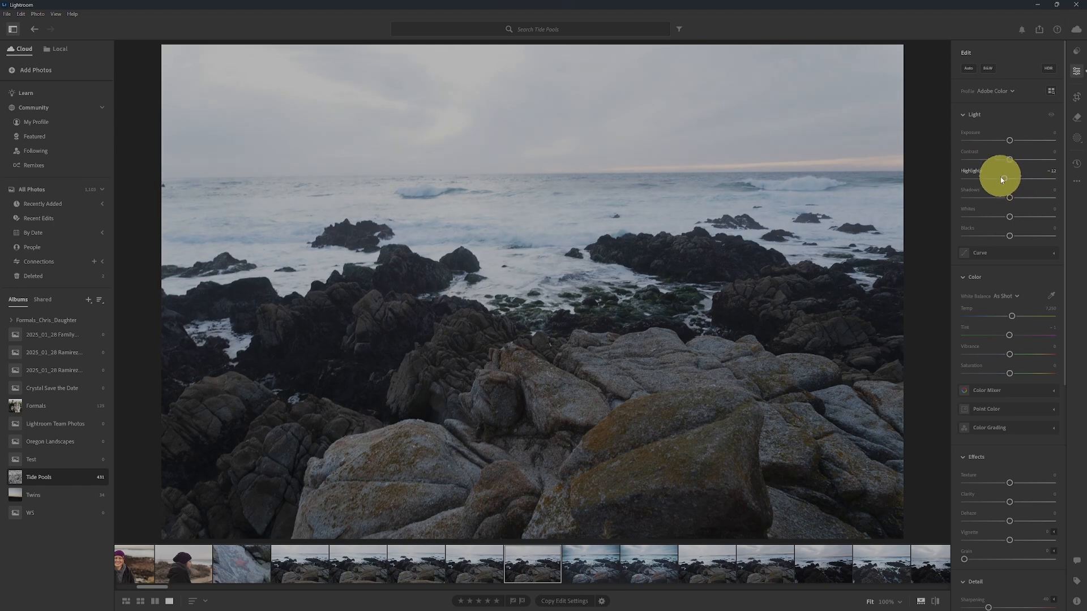
Lower the shoreline photo's highlights to about -86, keeping exposure at 0.
mouse_move(1000, 181)
mouse_down()
mouse_move(970, 175)
mouse_move(1005, 179)
mouse_up()
mouse_move(1006, 140)
mouse_down()
mouse_move(989, 146)
mouse_move(1007, 142)
mouse_up()
double_click(1007, 140)
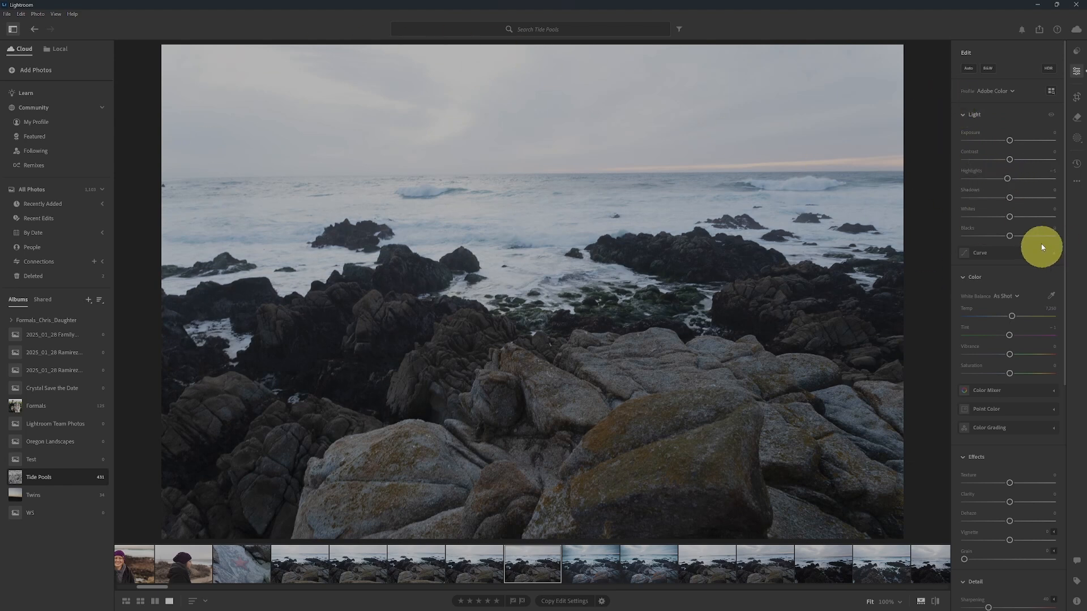
drag(1007, 180, 968, 182)
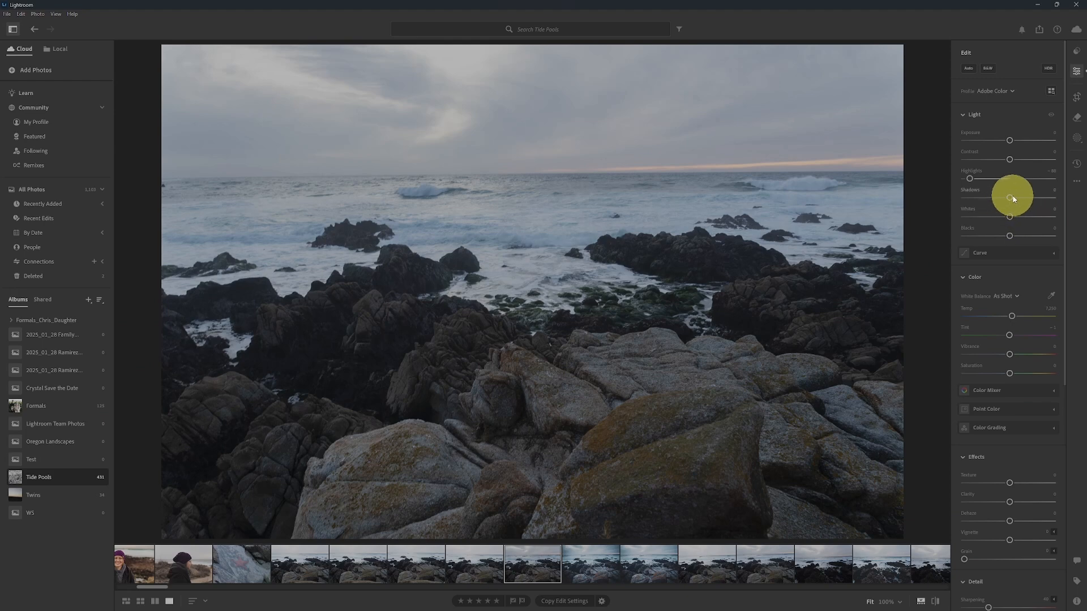
Raise the shoreline photo's shadows to about +48 and lower its whites to about -36.
mouse_move(1010, 197)
mouse_down()
mouse_move(1036, 197)
mouse_move(1017, 199)
mouse_up()
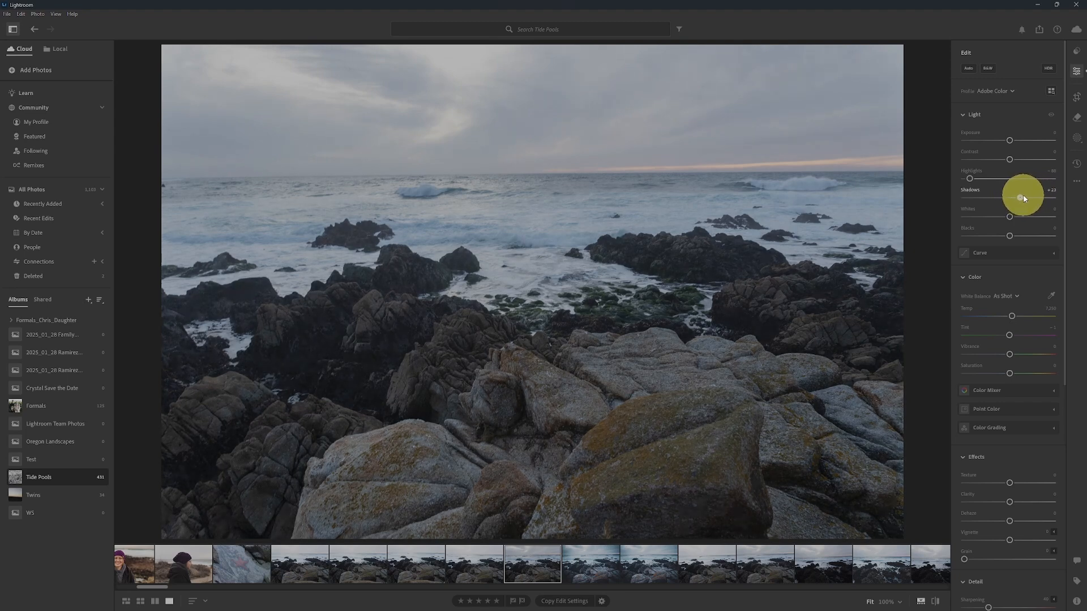
drag(1029, 198, 1032, 198)
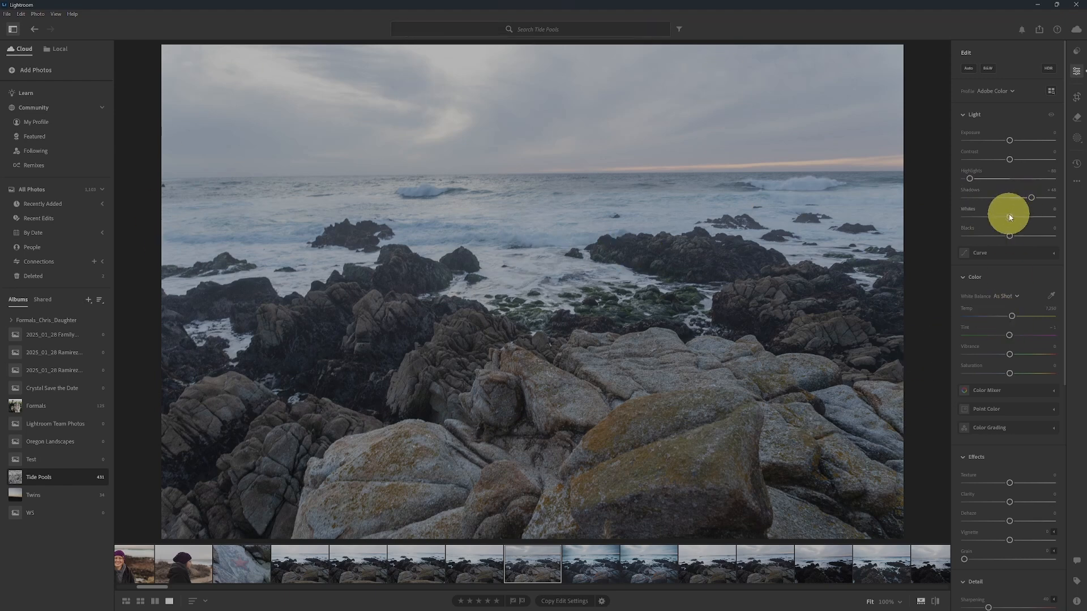
mouse_move(1010, 216)
mouse_down()
mouse_move(1031, 216)
mouse_move(973, 221)
mouse_move(1048, 215)
mouse_move(1021, 220)
mouse_up()
mouse_move(997, 224)
mouse_down()
mouse_move(984, 224)
mouse_move(994, 222)
mouse_up()
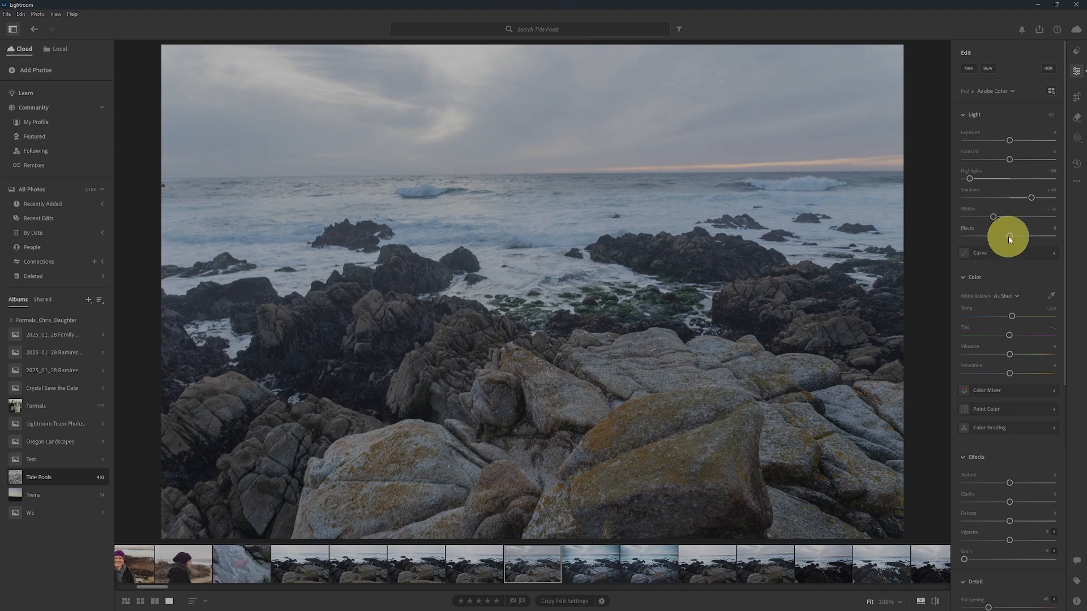
Lower the shoreline photo's blacks to about -33, trying darker values along the way.
mouse_move(1000, 241)
mouse_down()
mouse_move(1026, 235)
mouse_move(949, 236)
mouse_move(1022, 233)
mouse_move(982, 231)
mouse_move(997, 235)
mouse_up()
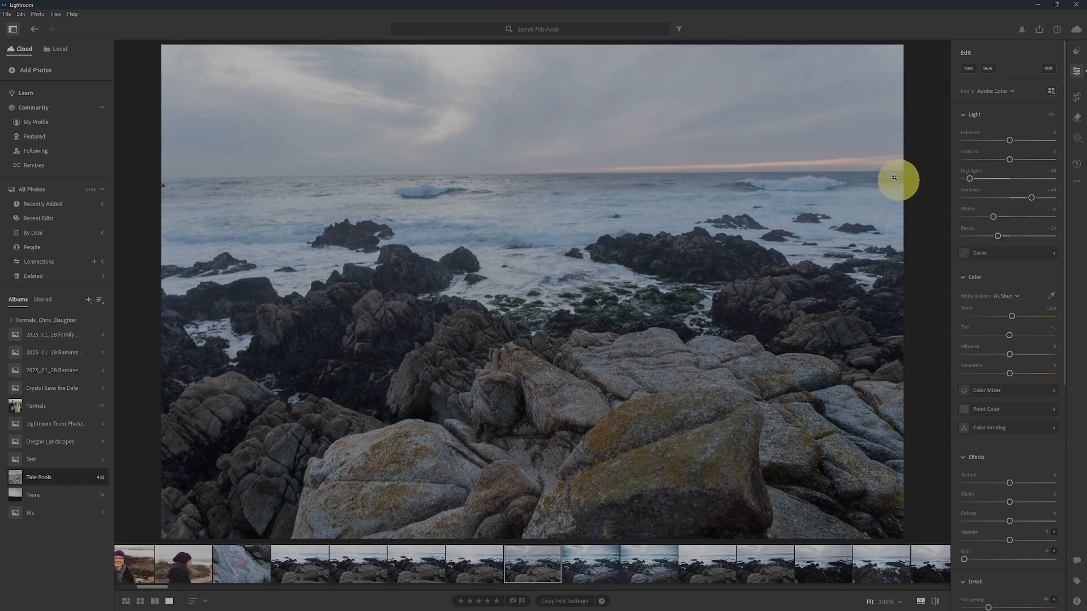
mouse_move(996, 235)
mouse_down()
mouse_move(981, 237)
mouse_move(1007, 233)
mouse_move(985, 242)
mouse_up()
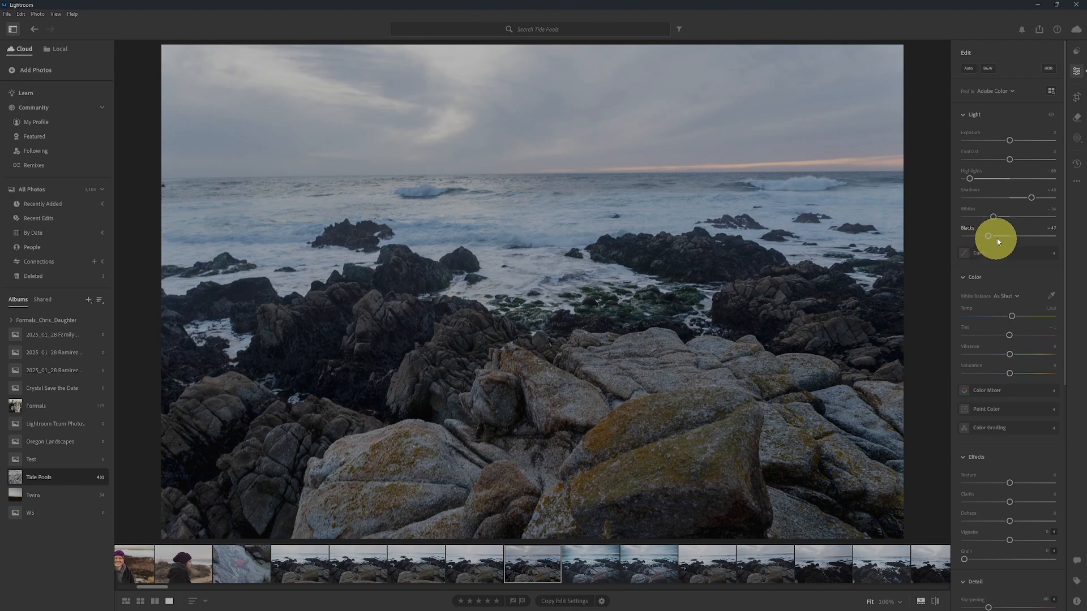
mouse_move(987, 238)
mouse_down()
mouse_move(1037, 232)
mouse_move(993, 236)
mouse_up()
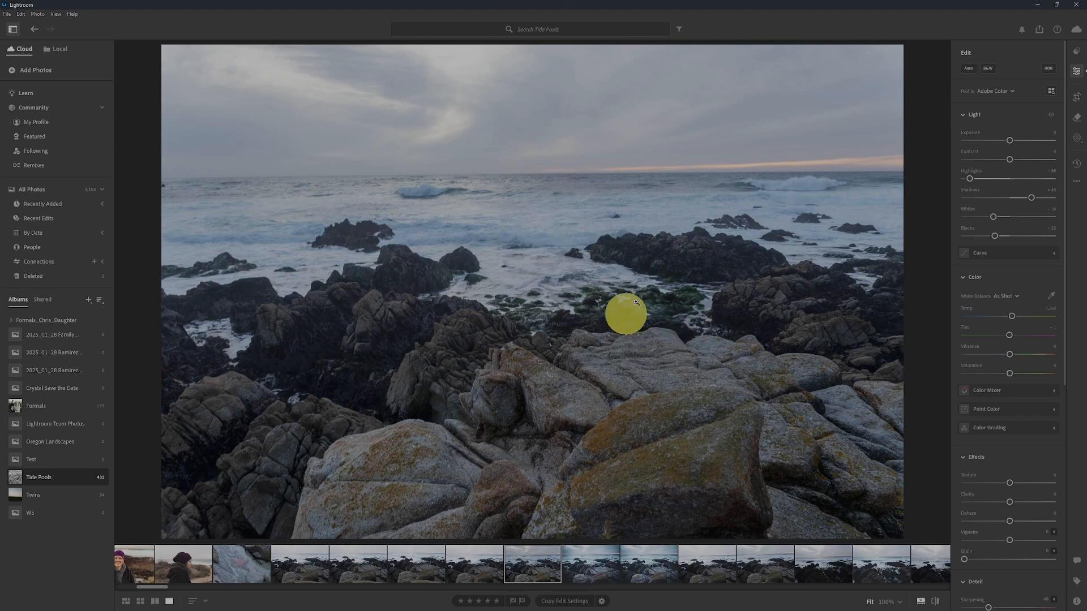
Compare the shoreline photo with and without its Light adjustments, leaving the adjustments switched on.
click(1050, 113)
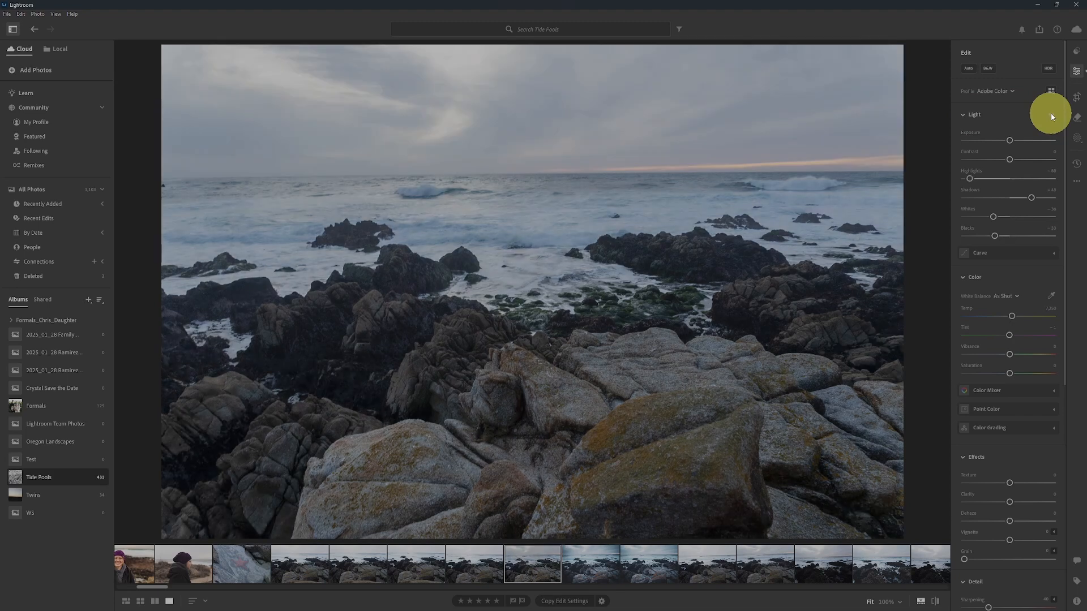
click(1050, 114)
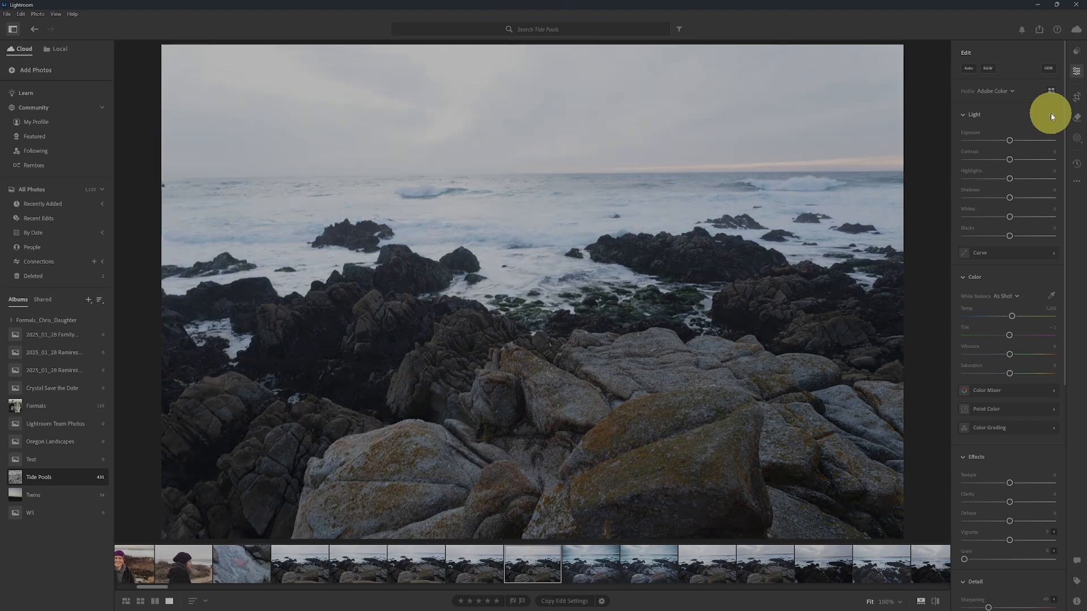
click(1050, 116)
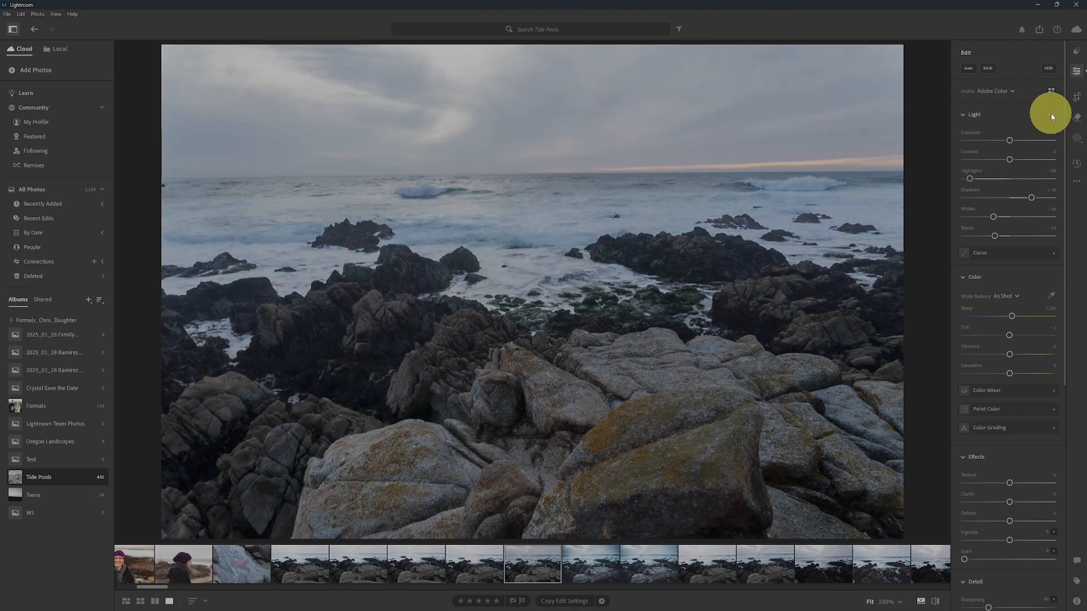
click(1051, 115)
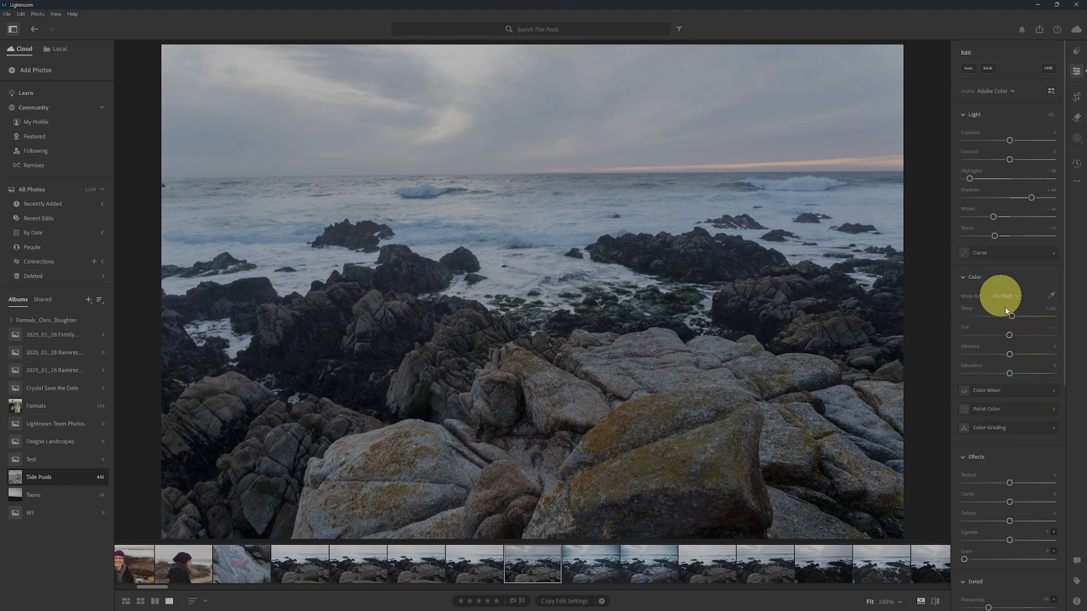
Try cooler and warmer color temperatures on the shoreline photo, ending on a cooler custom white balance.
mouse_move(968, 310)
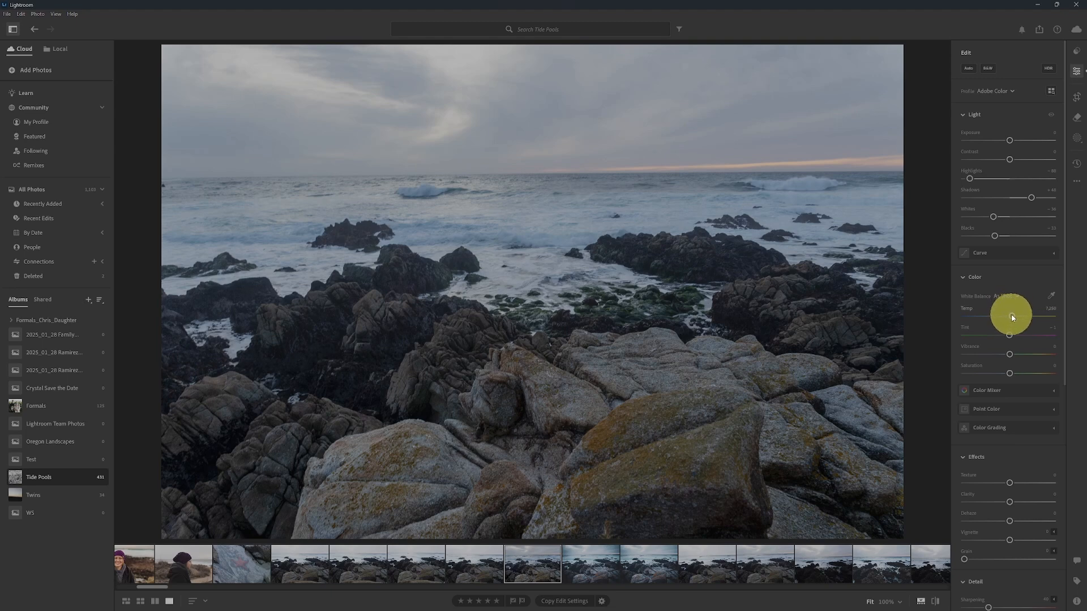
mouse_move(1012, 317)
mouse_down()
mouse_move(1041, 315)
mouse_move(1003, 316)
mouse_up()
mouse_move(998, 317)
mouse_down()
mouse_move(1008, 315)
mouse_move(995, 317)
mouse_up()
drag(1017, 318, 1015, 318)
drag(1014, 319, 1026, 314)
drag(1027, 316, 1000, 311)
mouse_move(1002, 315)
mouse_down()
mouse_move(1023, 316)
mouse_move(1002, 319)
mouse_up()
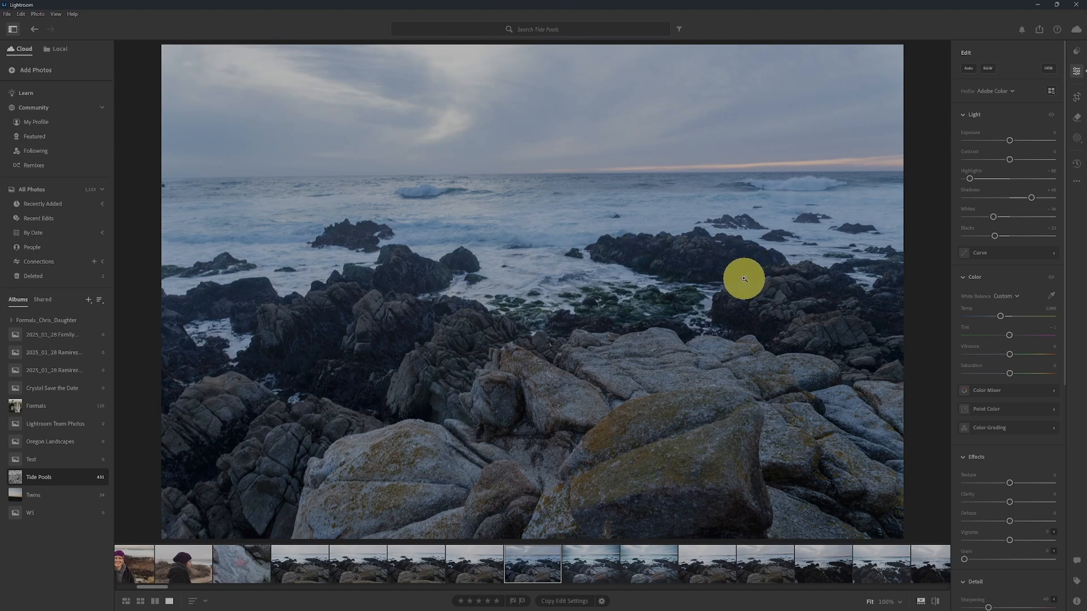
drag(997, 316, 1000, 315)
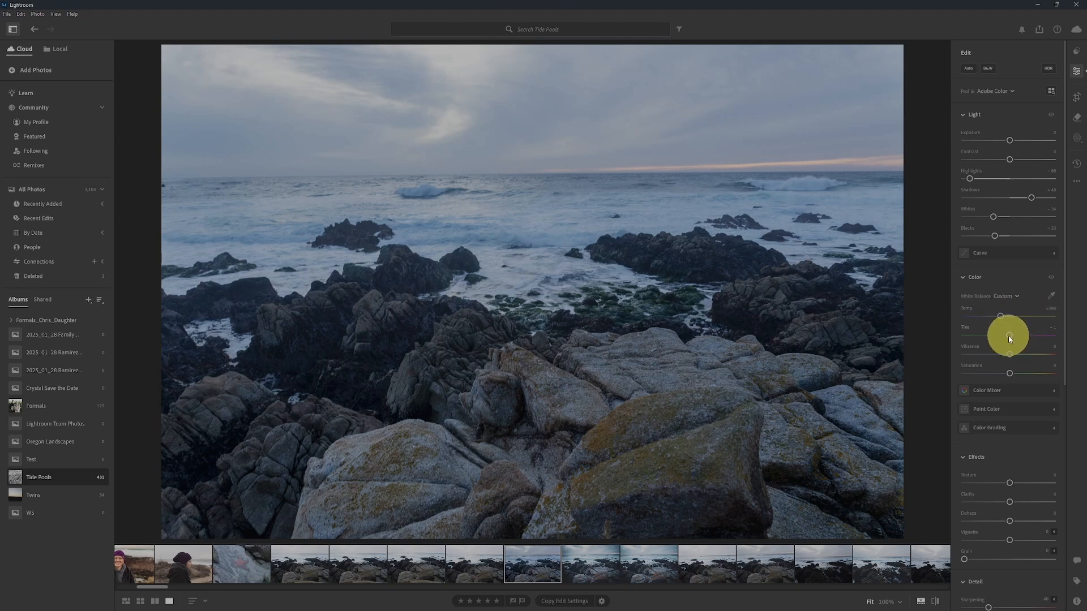
Try shifting the shoreline photo's tint toward magenta and return it to its starting value.
drag(1008, 337, 1011, 336)
mouse_move(1011, 338)
mouse_down()
mouse_move(1034, 332)
mouse_move(997, 331)
mouse_move(1020, 332)
mouse_up()
double_click(1013, 336)
mouse_move(1010, 335)
mouse_down()
mouse_move(997, 335)
mouse_move(1028, 332)
mouse_move(1008, 335)
mouse_up()
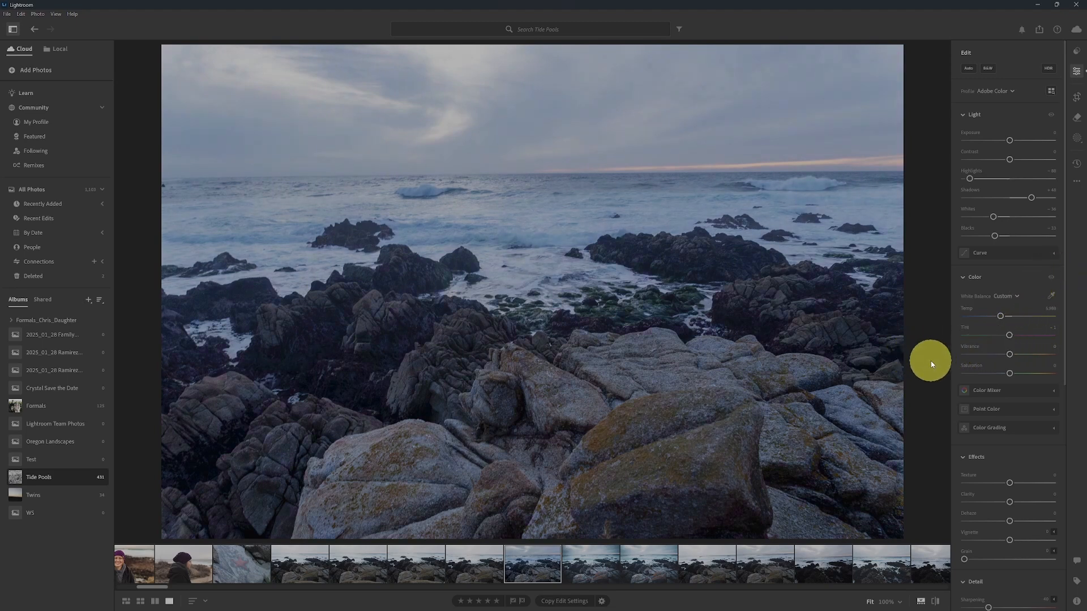
Try white balance presets such as Auto and Cloudy on the shoreline photo and return to As Shot.
click(1017, 298)
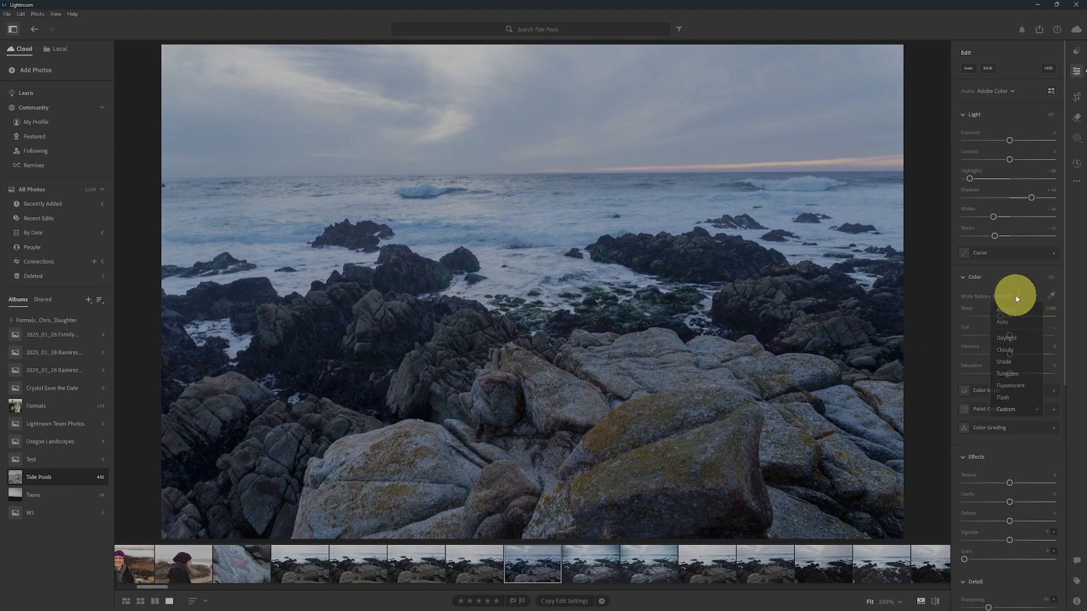
click(1016, 298)
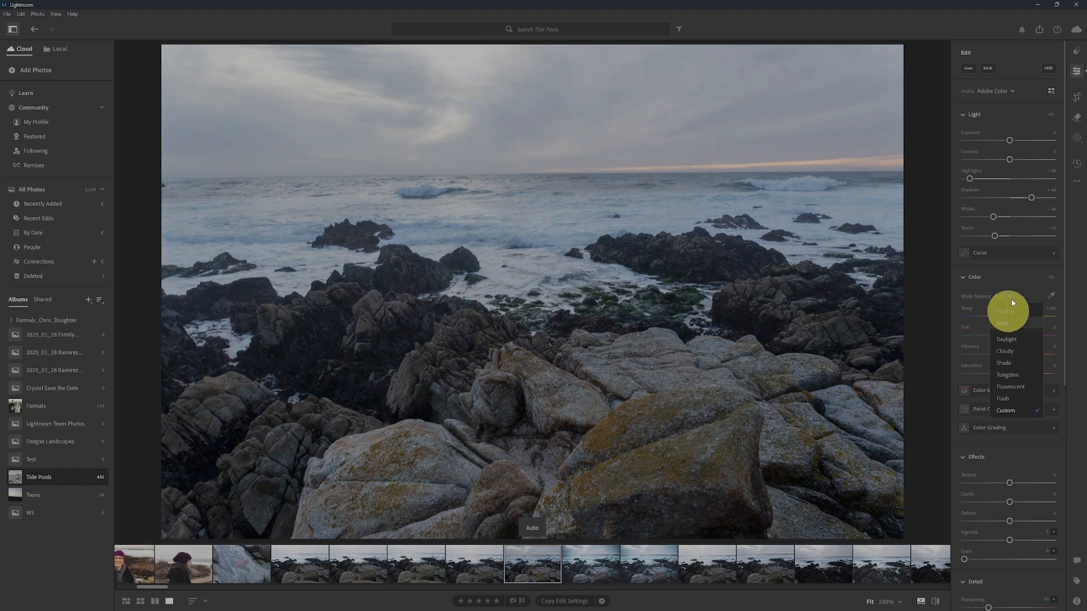
click(977, 17)
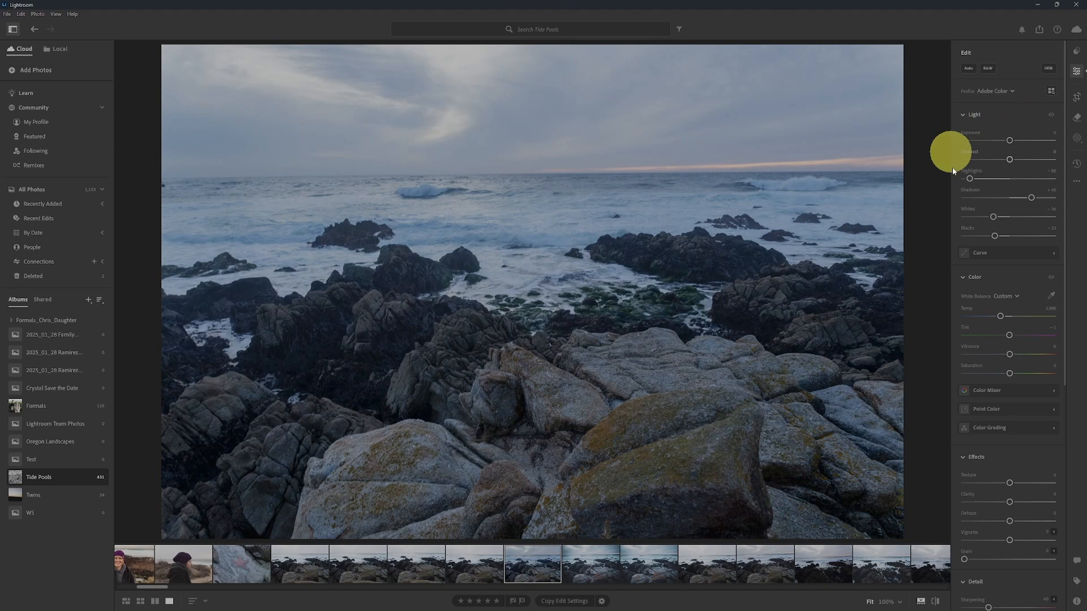
click(1005, 296)
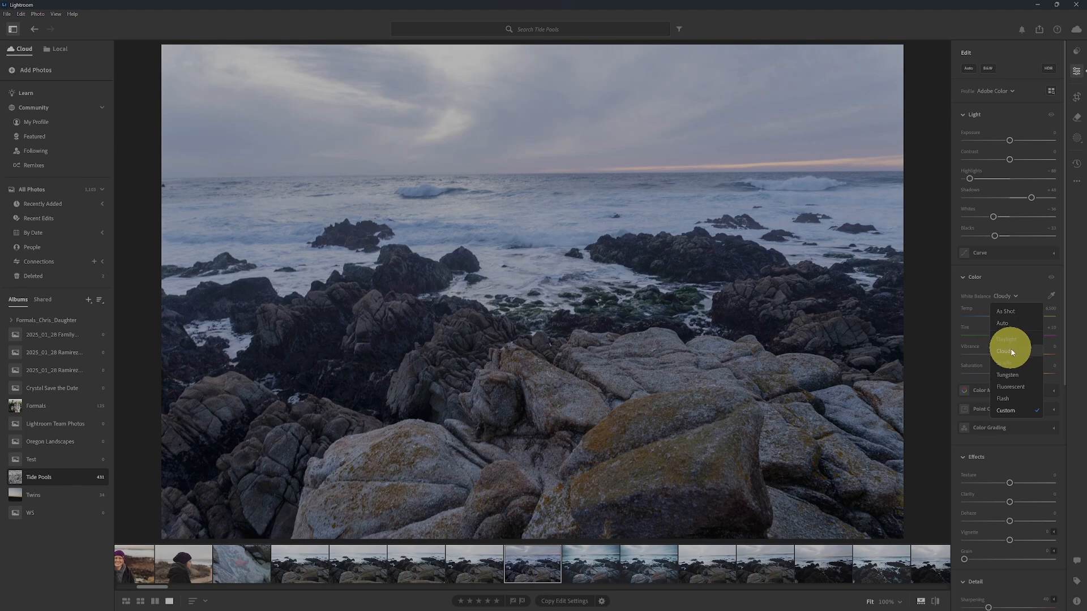
click(1015, 349)
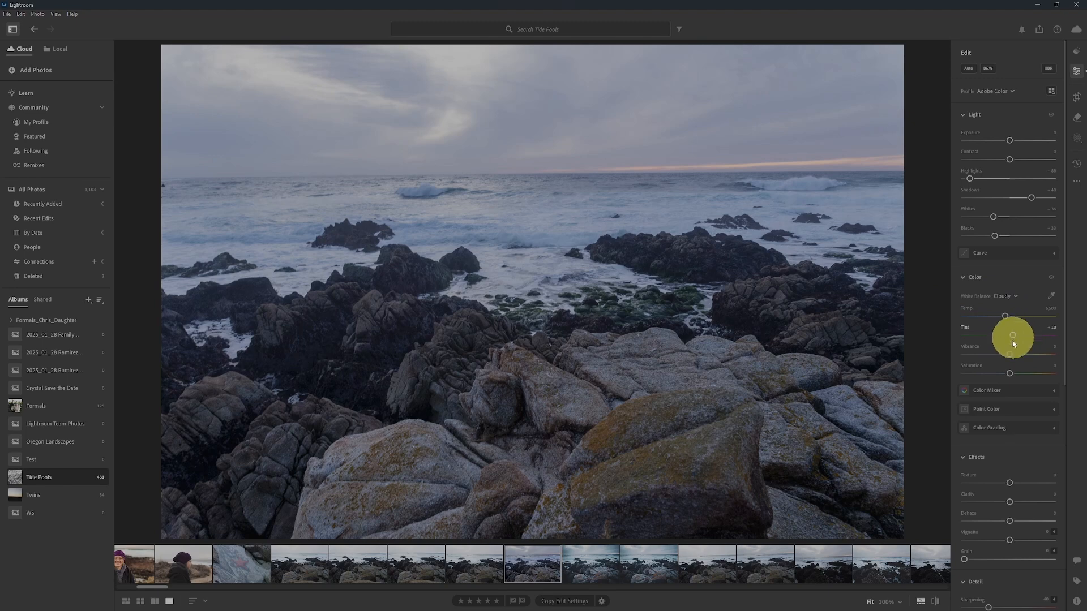
click(1005, 297)
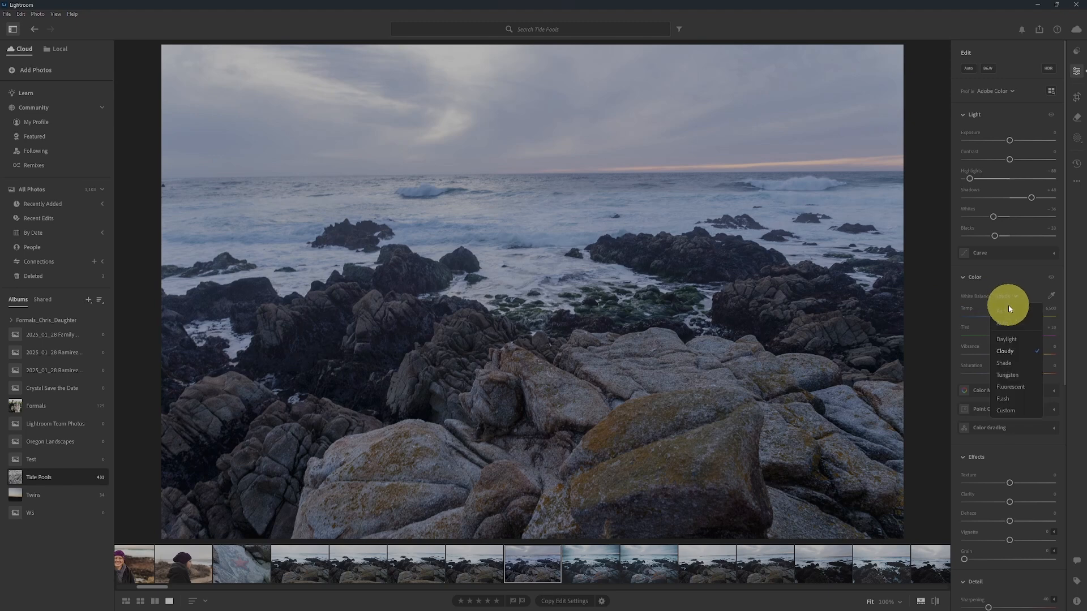
click(1005, 309)
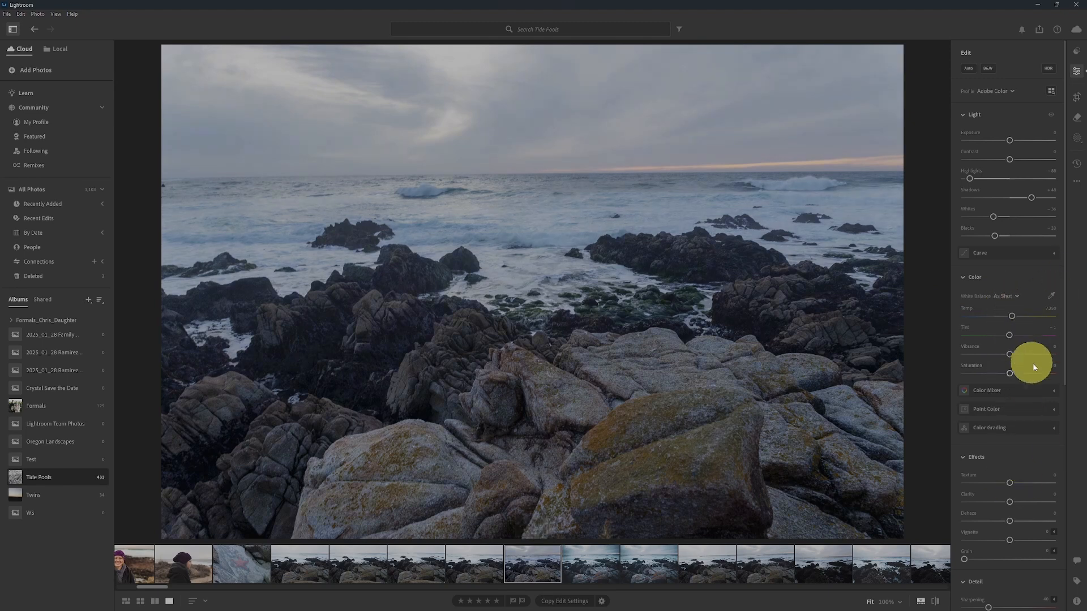
Try a cooler and a noticeably warmer color temperature on the photo, with a slight increase in vibrance.
drag(1013, 317, 1004, 317)
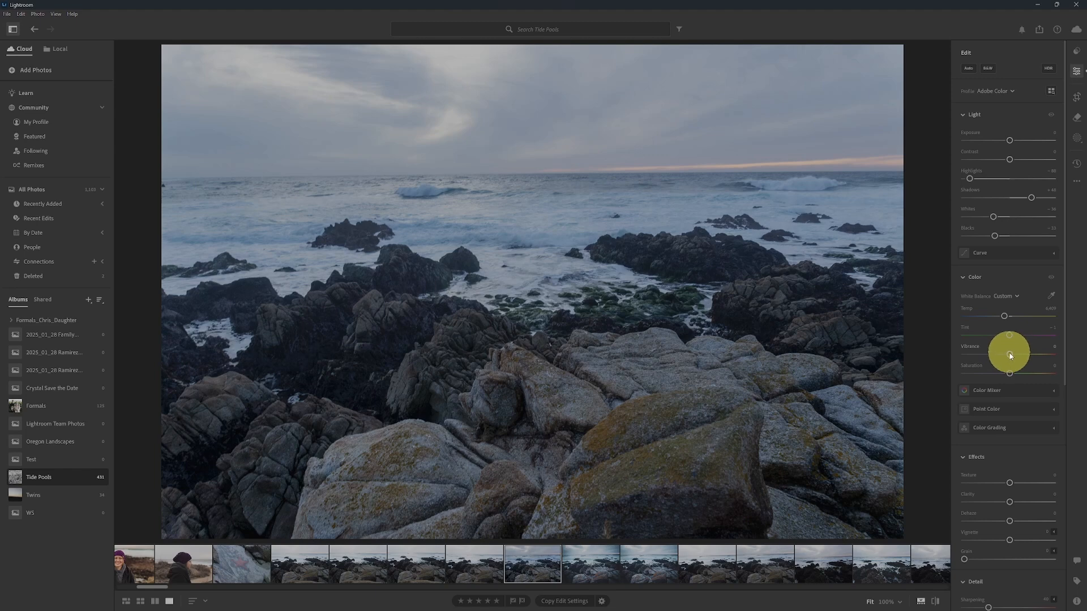
mouse_move(1010, 355)
mouse_down()
mouse_move(1023, 355)
mouse_move(1011, 355)
mouse_up()
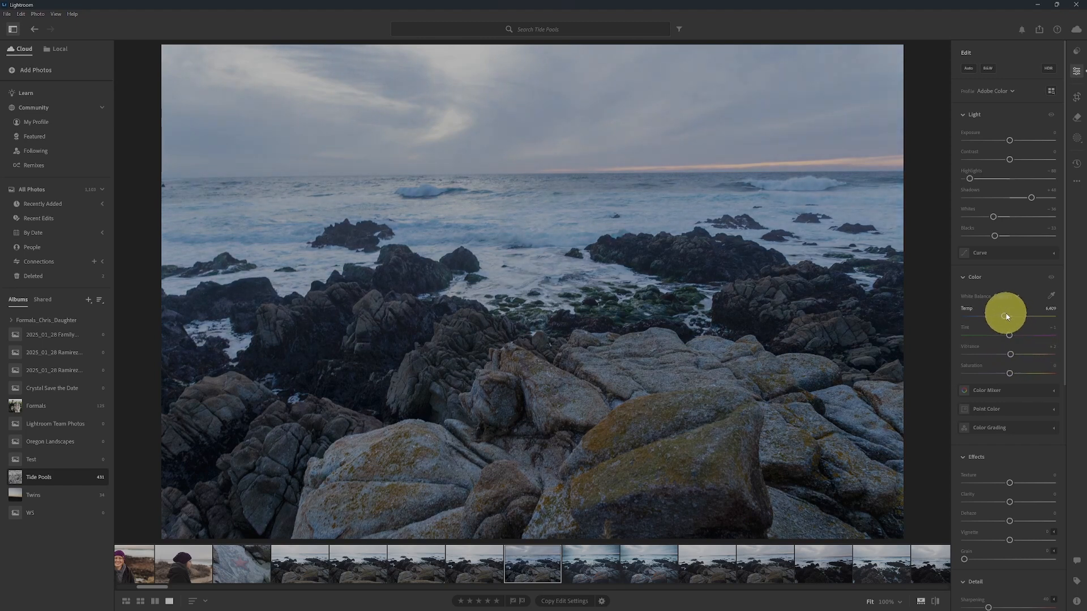
drag(1004, 316, 1024, 317)
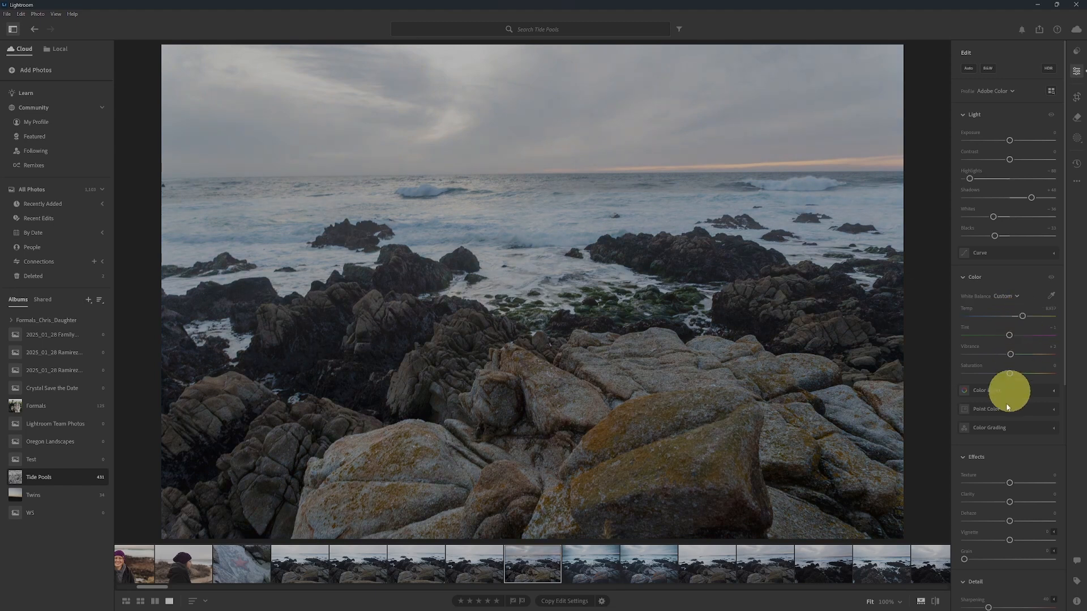
Try strongly raised and fully reduced vibrance on the photo, and settle on about +2 with saturation at 0.
drag(1010, 355, 1036, 351)
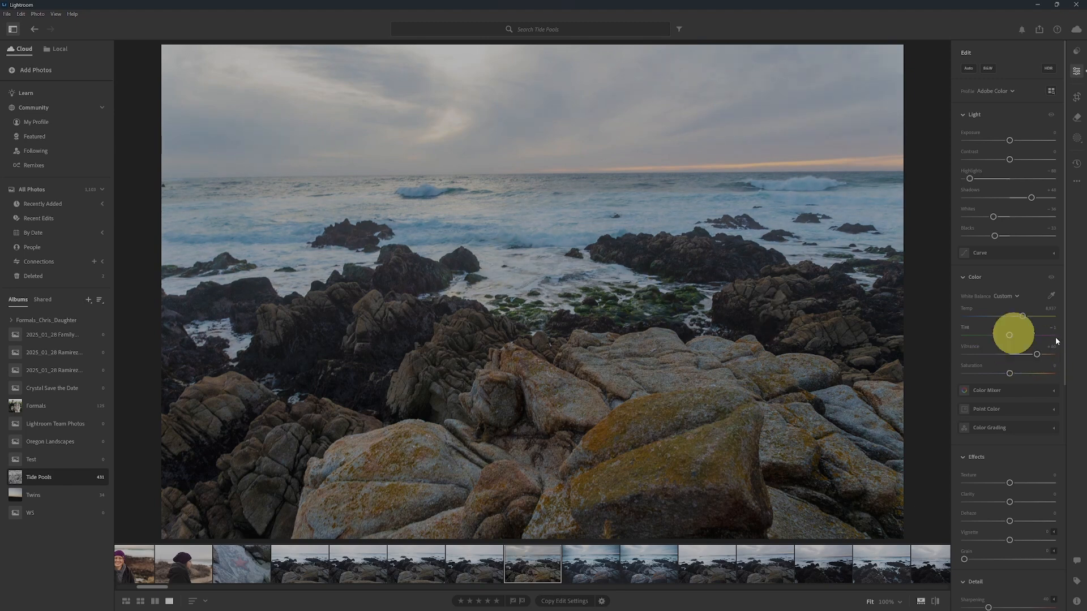
drag(1037, 354, 1039, 355)
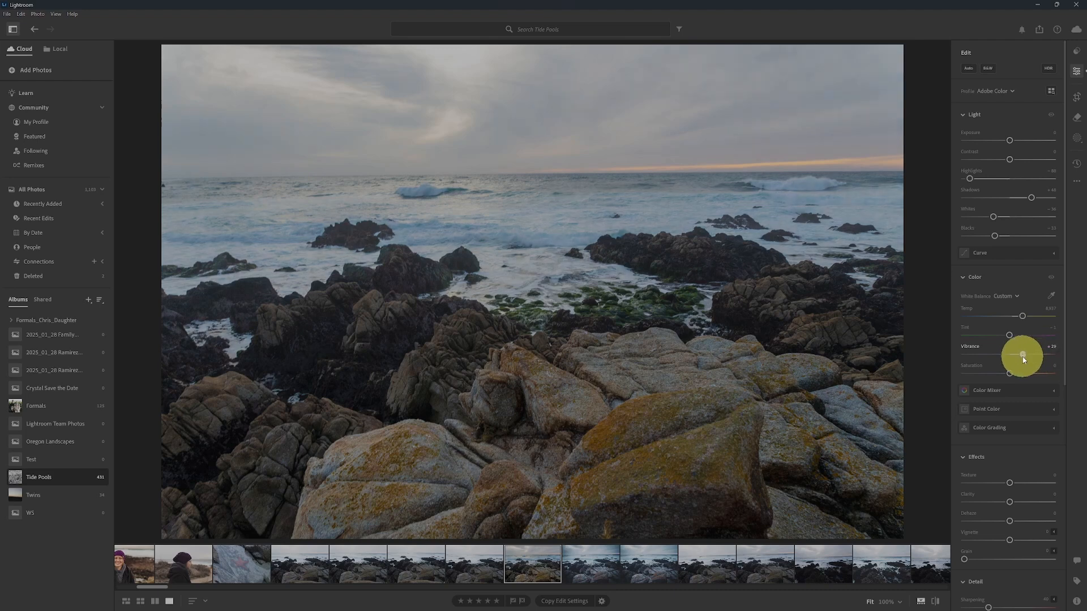
drag(1024, 358, 990, 358)
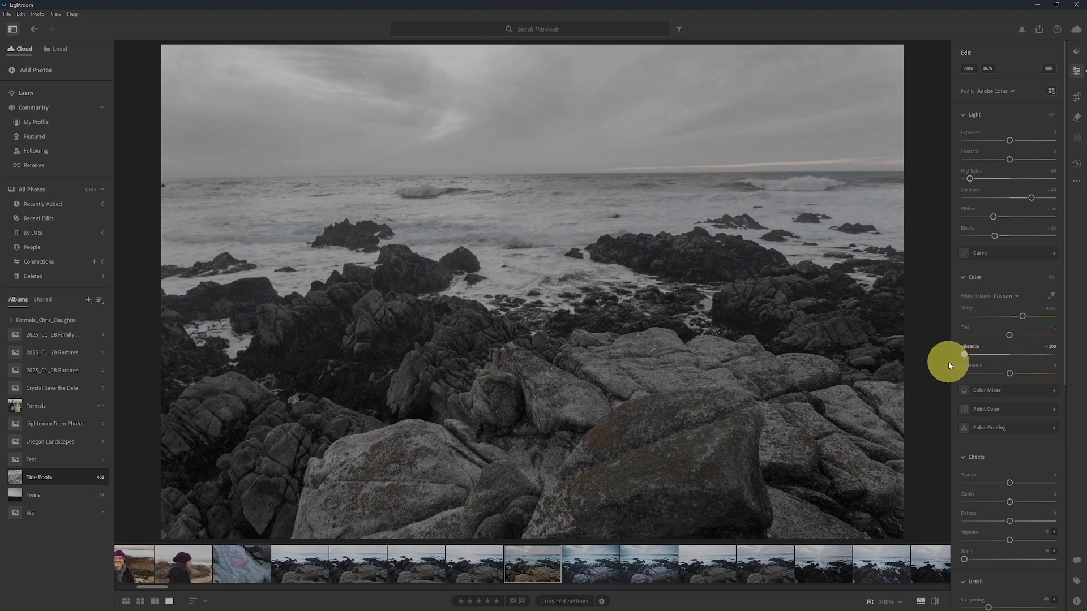
drag(949, 365, 1011, 358)
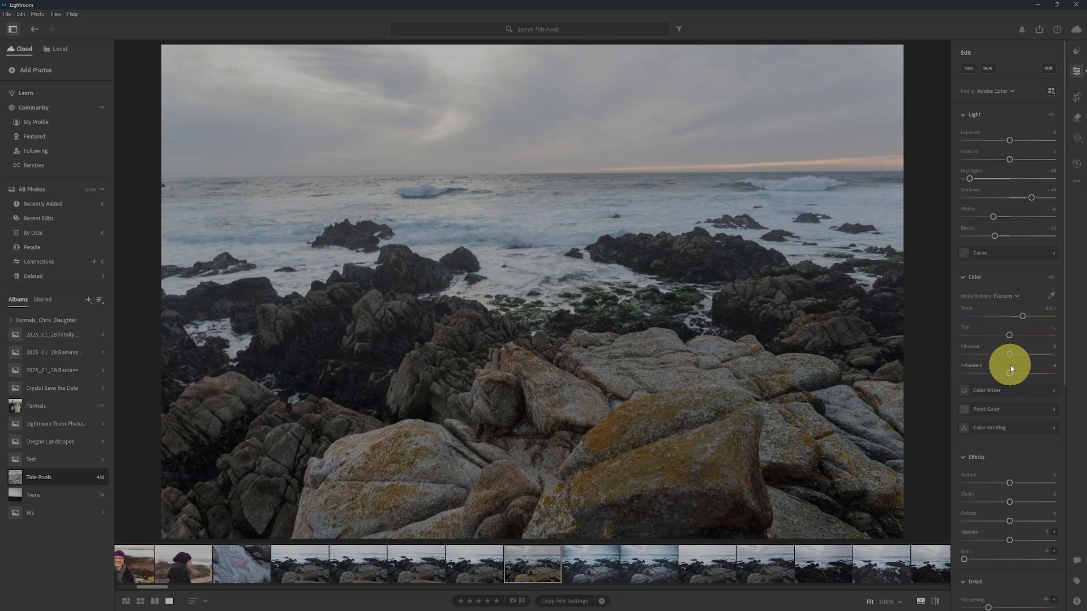
mouse_move(1010, 354)
mouse_down()
mouse_move(1064, 360)
mouse_move(955, 354)
mouse_move(1011, 359)
mouse_up()
mouse_move(1010, 374)
mouse_down()
mouse_move(1056, 373)
mouse_move(946, 376)
mouse_move(1009, 375)
mouse_up()
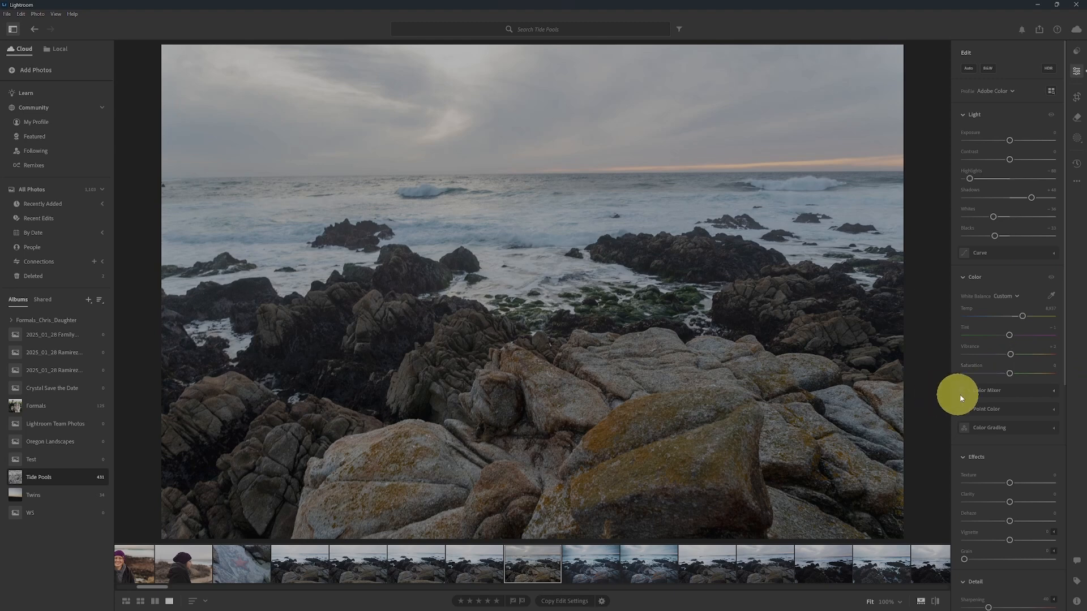
Try raising and lowering the shoreline photo's texture by different amounts.
scroll(960, 393, down, 2)
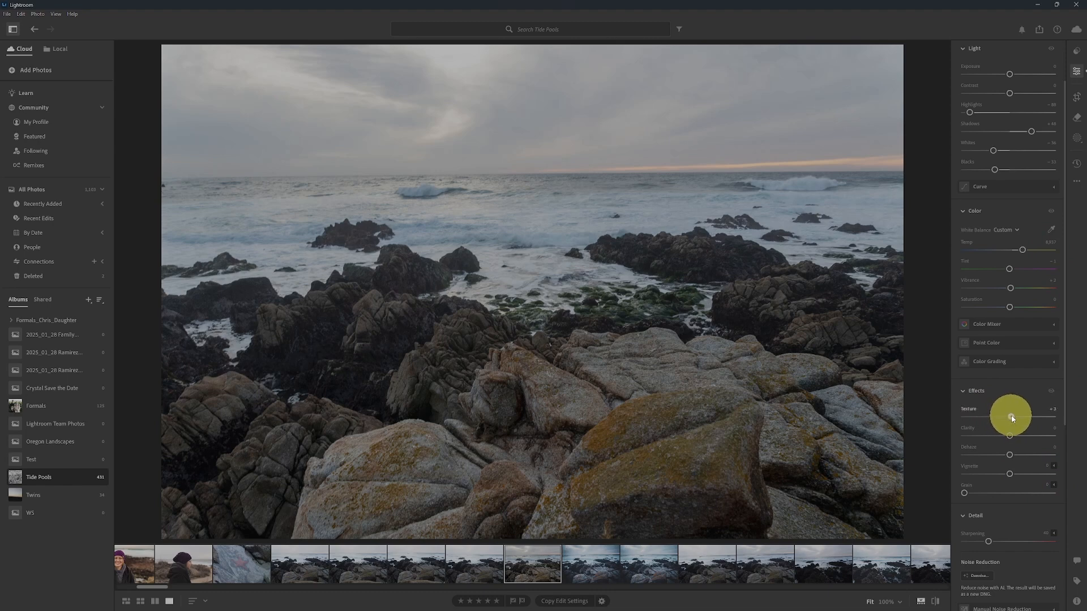
drag(1011, 419, 1018, 419)
drag(1015, 418, 1029, 417)
drag(1038, 417, 1012, 419)
drag(1008, 417, 1022, 421)
drag(1028, 416, 981, 422)
Try raising the shoreline photo's clarity to its maximum and bring it back to slightly below 0.
drag(1003, 417, 1021, 434)
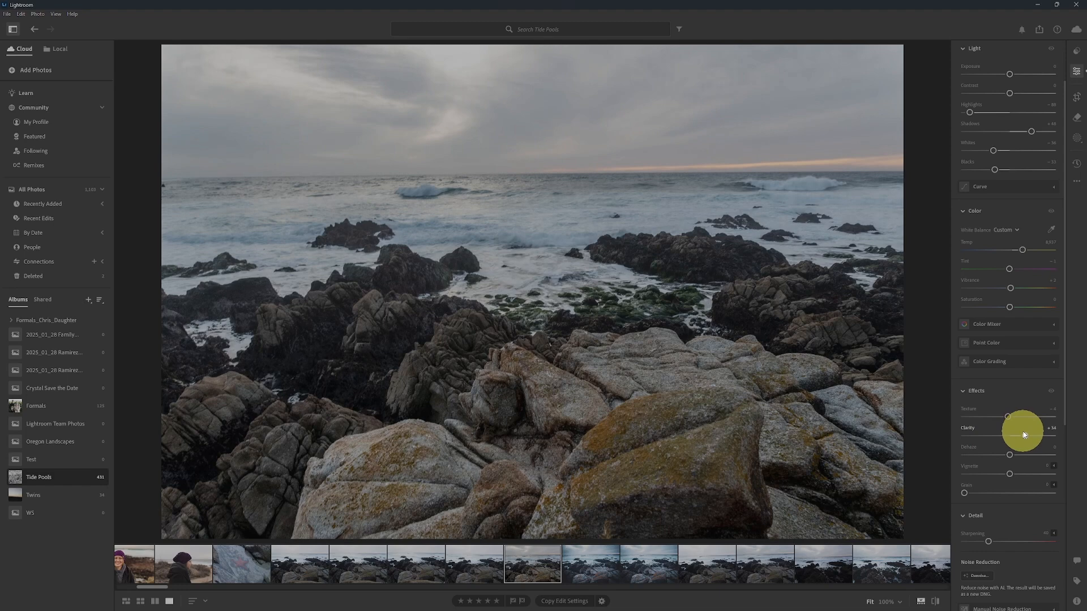
drag(1025, 434, 1065, 435)
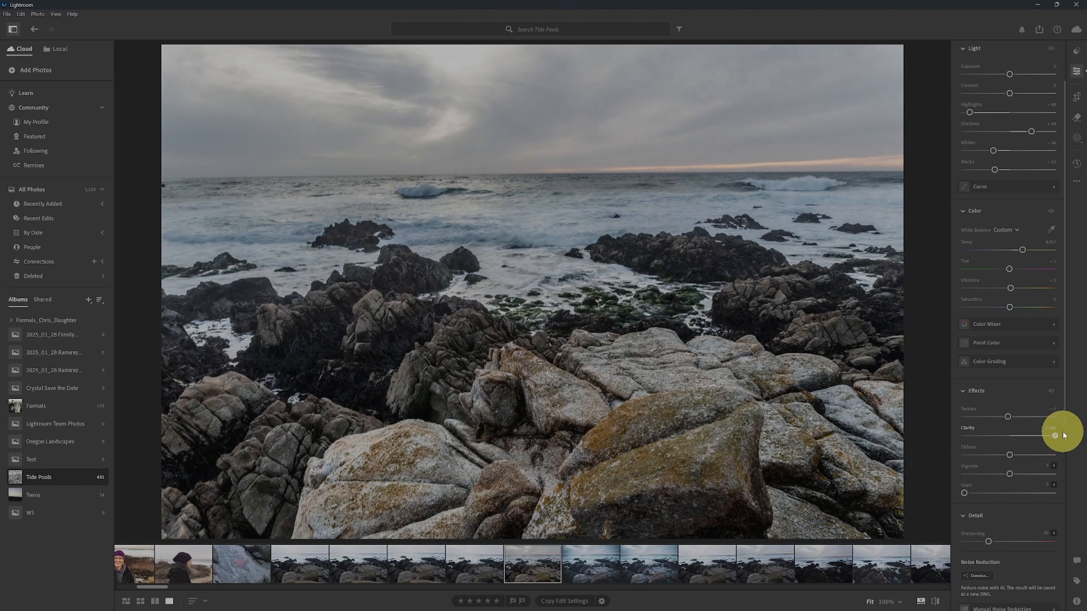
drag(1066, 435, 1005, 437)
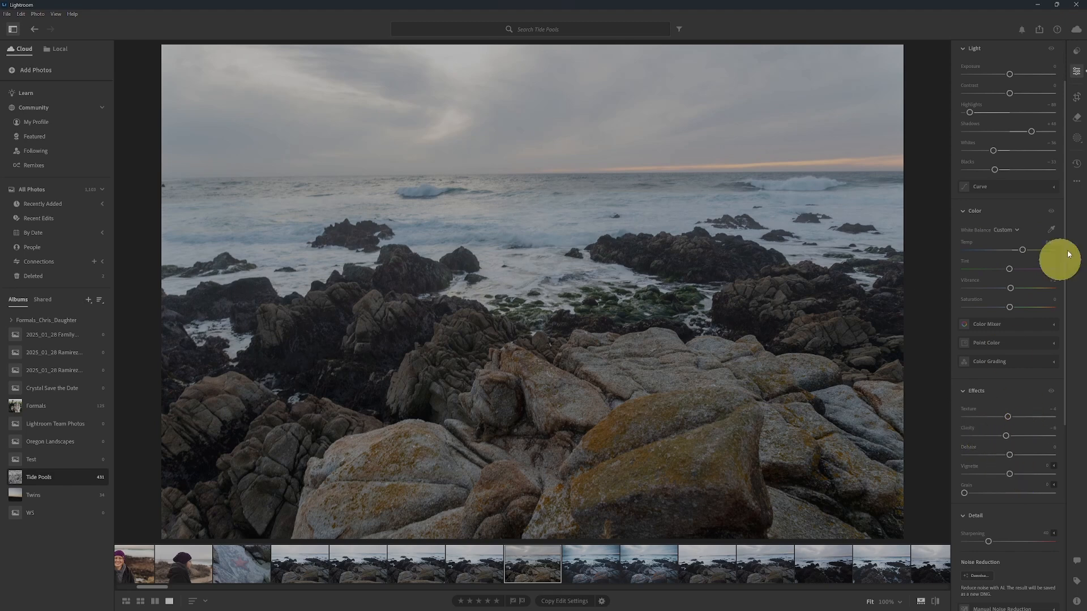
Cool the photo's color temperature to about 6,800 and soften its detail with texture about -38 and clarity about -19.
drag(1024, 251, 1007, 250)
drag(1007, 416, 991, 417)
click(1003, 428)
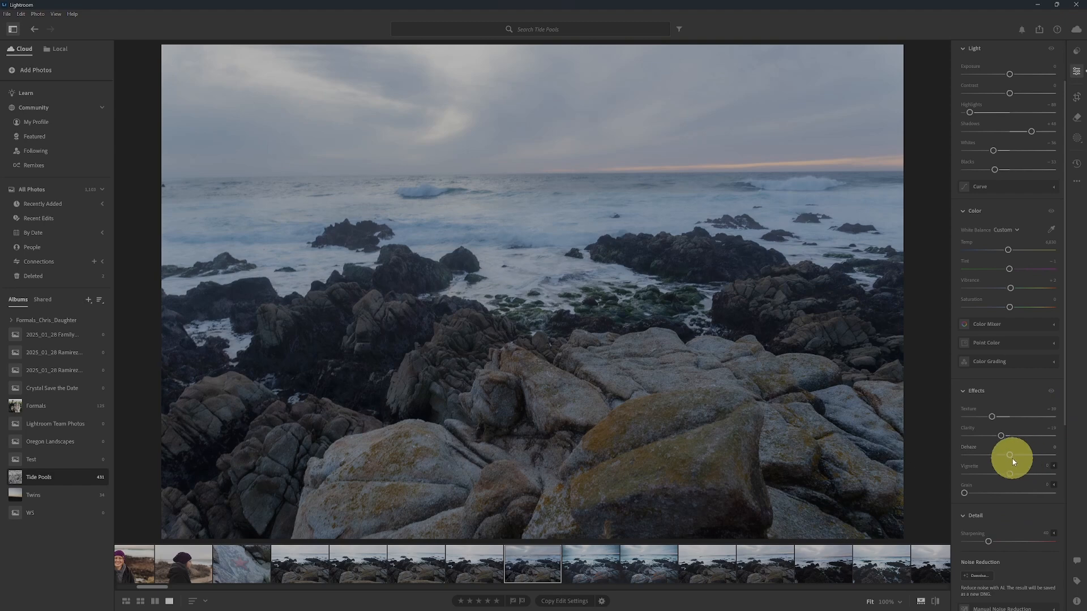
Raise the shoreline photo's dehaze to about +16 and darken its edges with a vignette of about -42.
mouse_move(966, 446)
mouse_move(1010, 454)
mouse_down()
mouse_move(1048, 453)
mouse_move(984, 457)
mouse_move(1053, 451)
mouse_move(962, 456)
mouse_move(1043, 454)
mouse_move(979, 460)
mouse_move(1013, 451)
mouse_move(1015, 478)
mouse_move(1011, 468)
mouse_up()
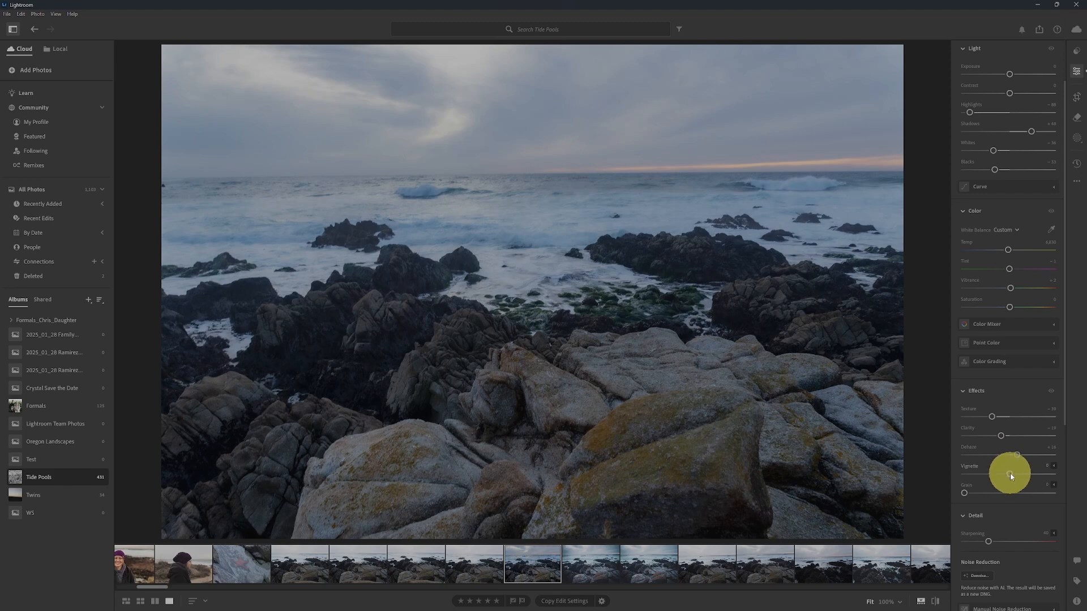
mouse_move(1009, 473)
mouse_down()
mouse_move(974, 472)
mouse_move(1024, 473)
mouse_move(989, 476)
mouse_up()
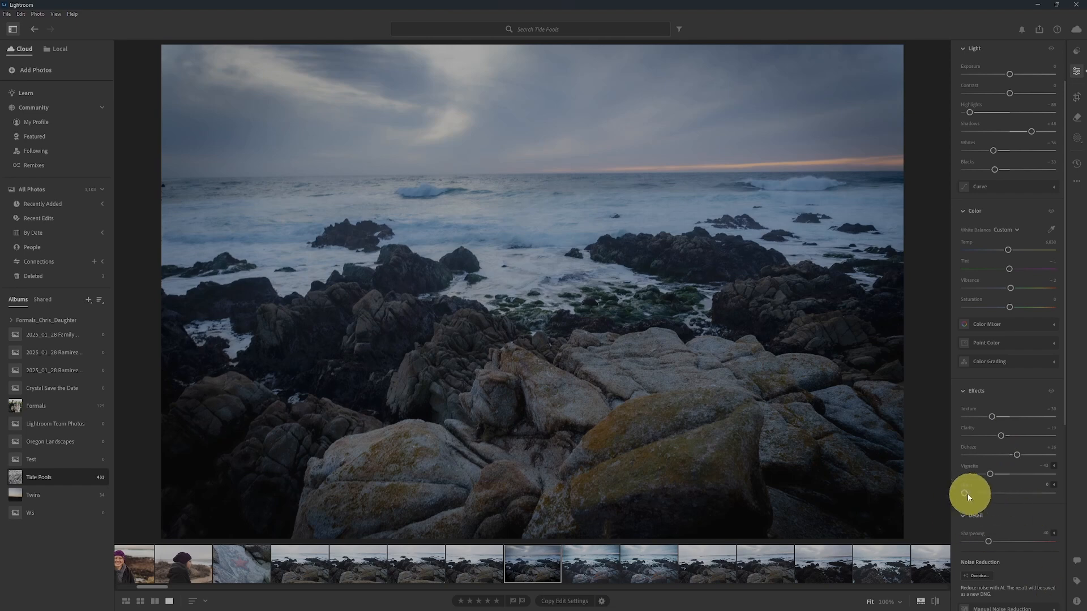
Try adding maximum grain to the shoreline photo and reset grain to 0.
drag(965, 494, 1055, 492)
double_click(1056, 491)
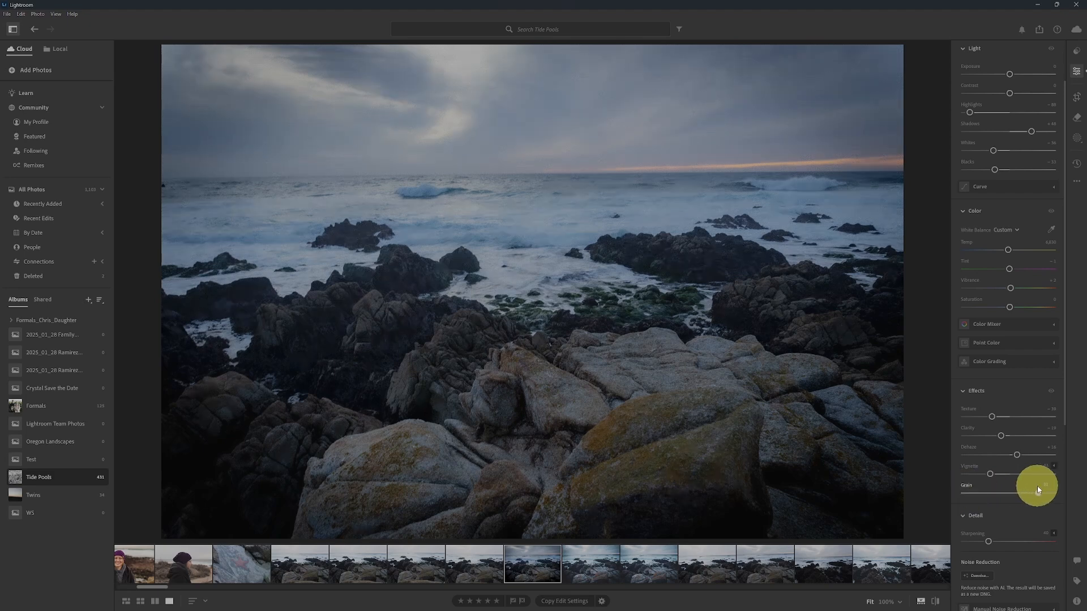
mouse_move(960, 495)
mouse_down()
mouse_move(1011, 490)
mouse_move(953, 502)
mouse_up()
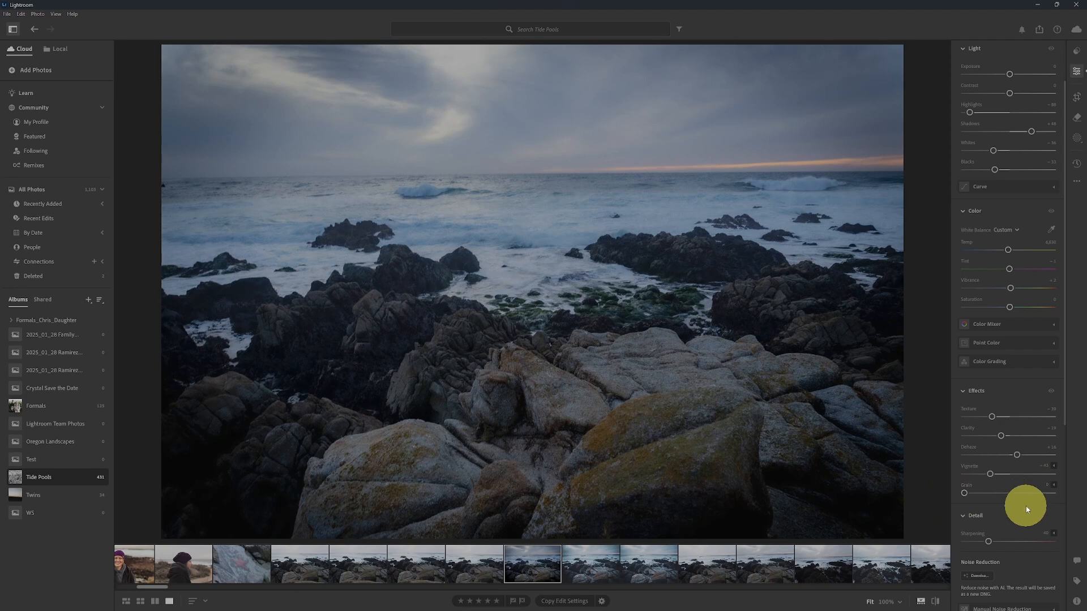
Try maximum sharpening on the shoreline photo and settle on a sharpening amount of about 60.
scroll(1015, 508, down, 2)
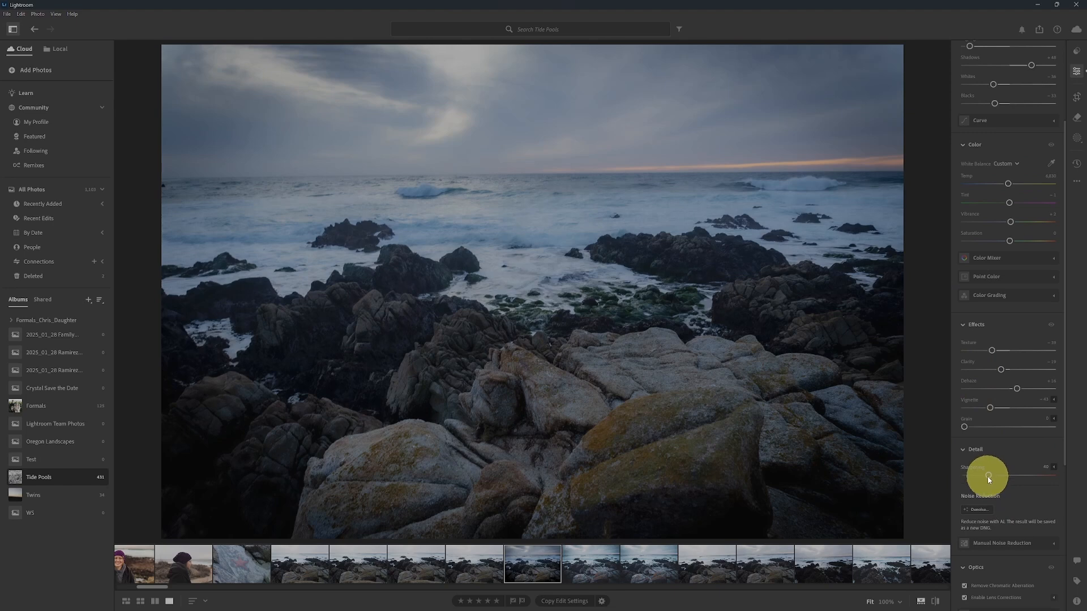
drag(988, 480, 1057, 477)
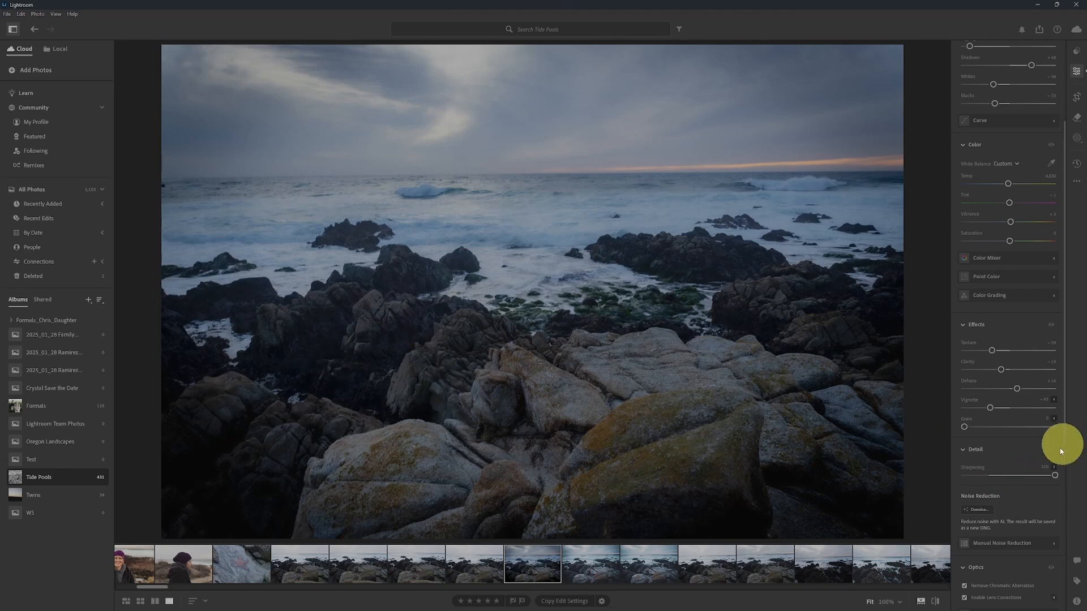
drag(1048, 480, 999, 482)
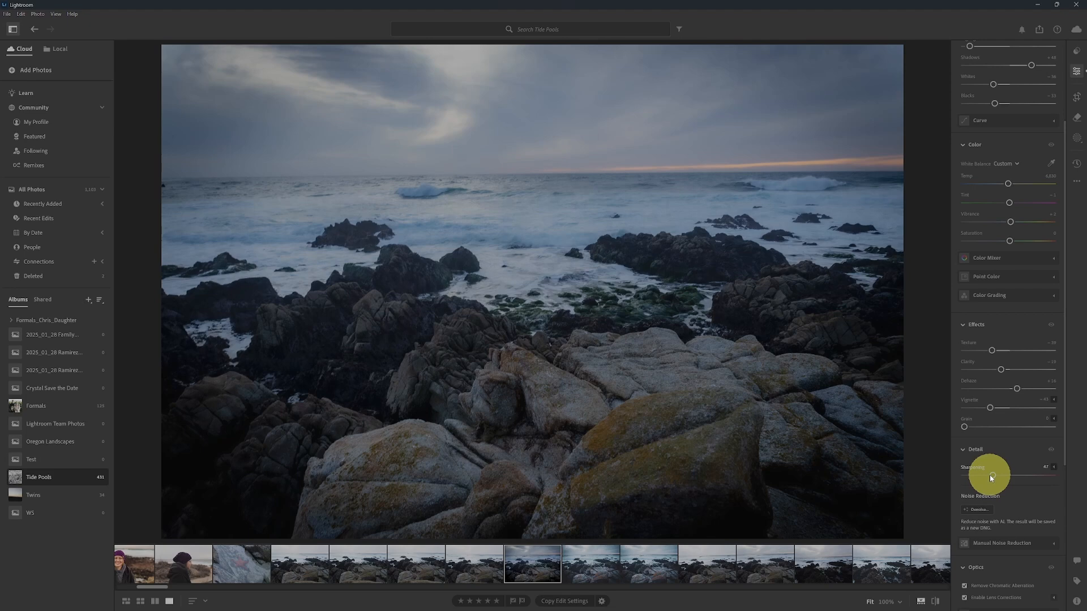
mouse_move(990, 477)
mouse_down()
mouse_move(1011, 478)
mouse_move(1002, 479)
mouse_up()
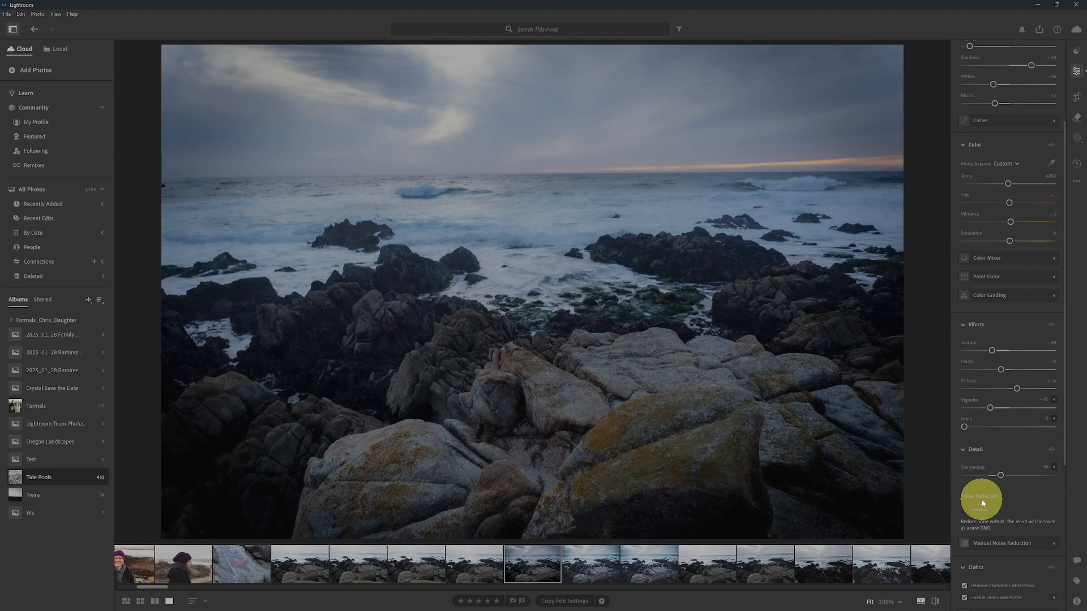
Expand the manual noise reduction settings and set luminance noise reduction to about 30 for the shoreline photo.
scroll(1012, 472, down, 1)
scroll(1013, 473, down, 1)
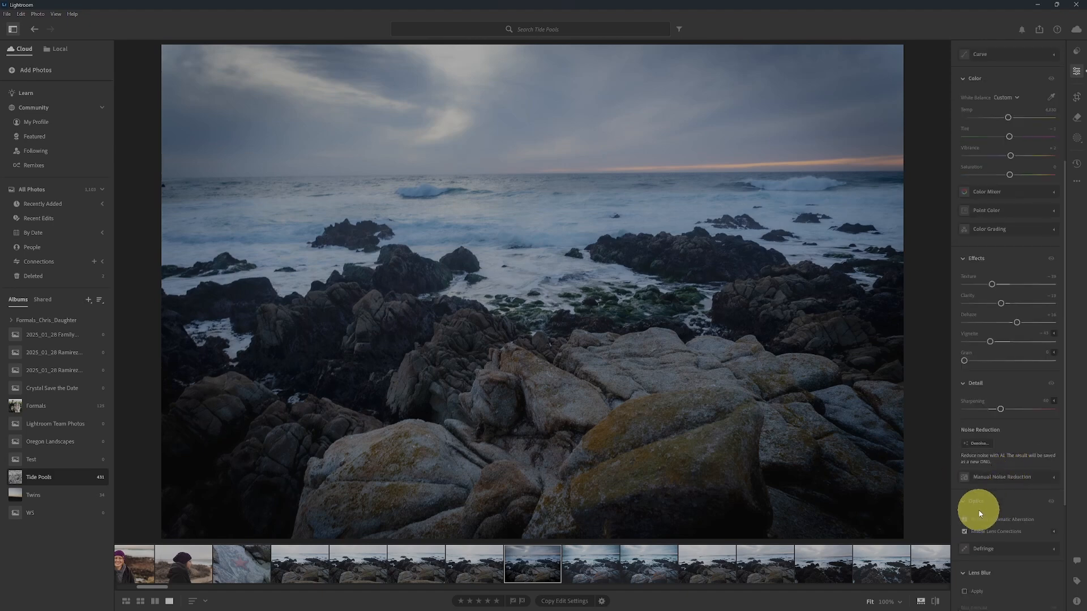
click(1054, 478)
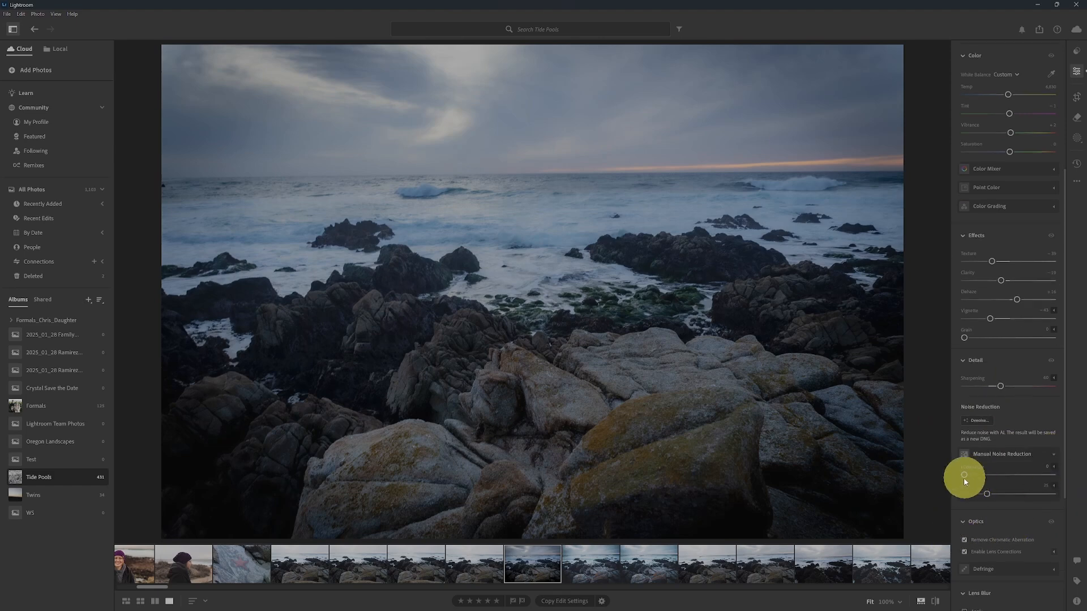
drag(964, 474, 1035, 482)
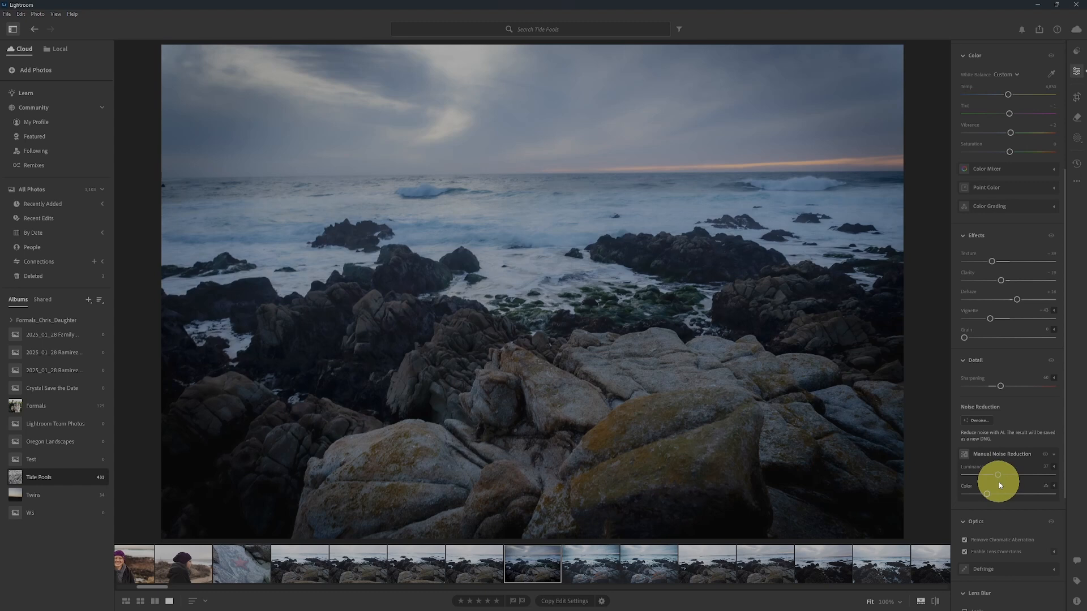
mouse_move(997, 477)
mouse_down()
mouse_move(1046, 478)
mouse_move(992, 474)
mouse_up()
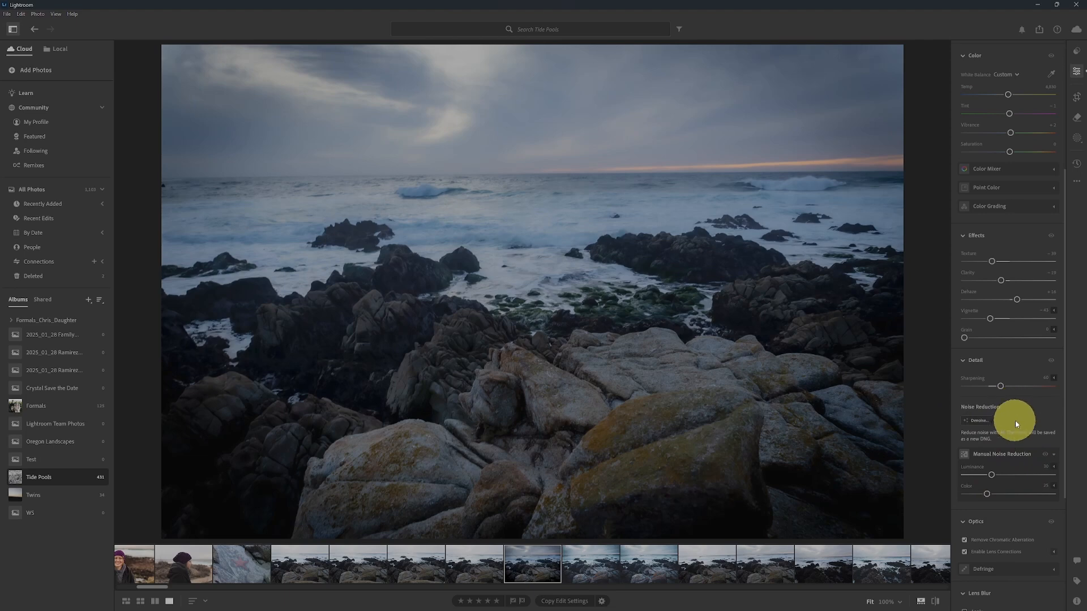
Preview AI Denoise without applying it, and set manual noise reduction to about 38 for luminance and 41 for color.
click(970, 420)
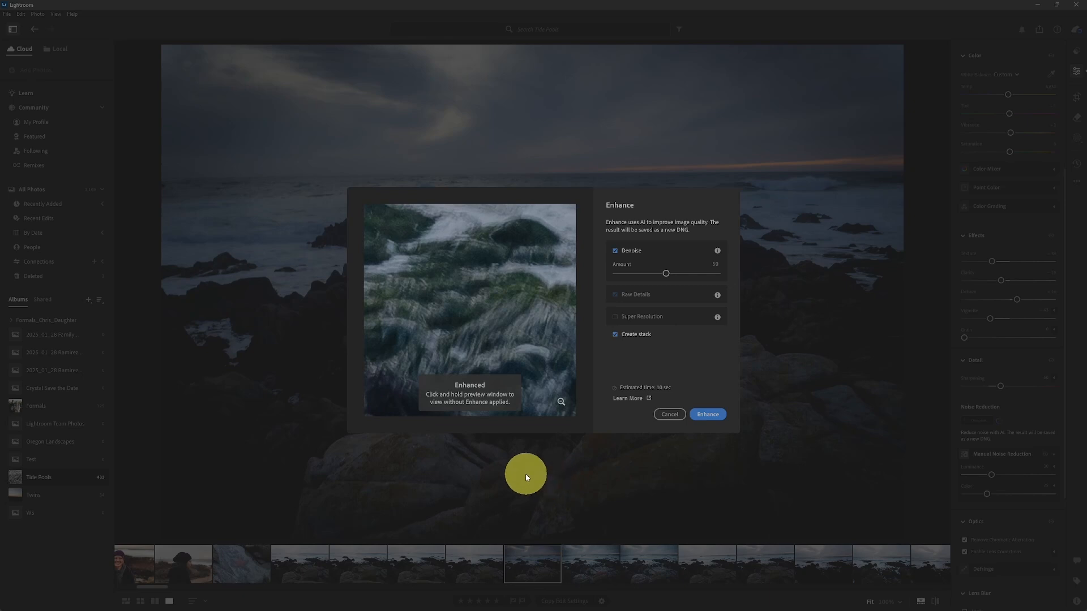
click(673, 415)
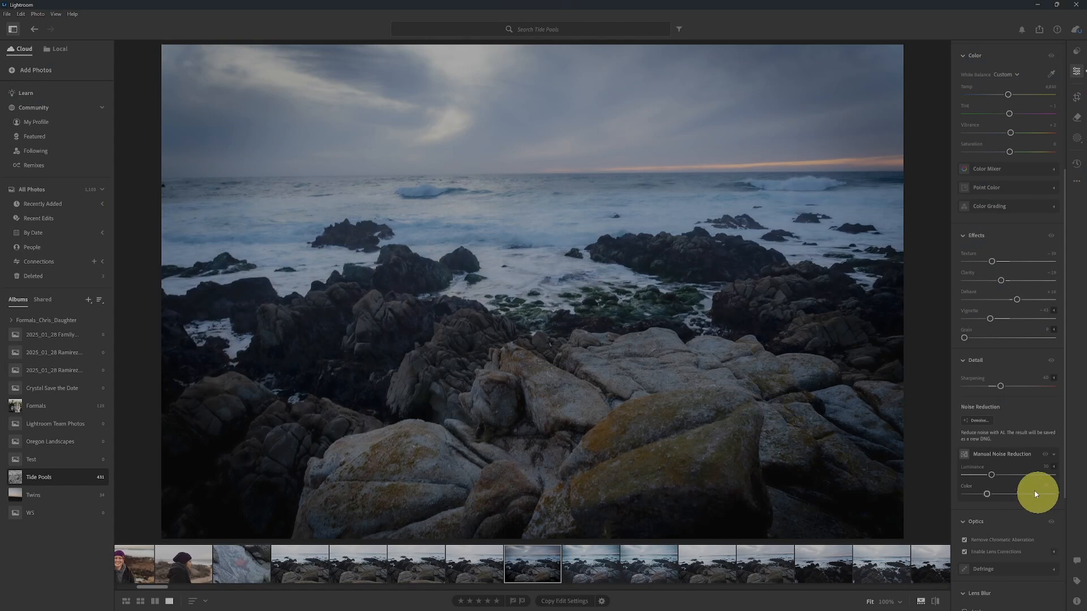
drag(992, 475, 1030, 493)
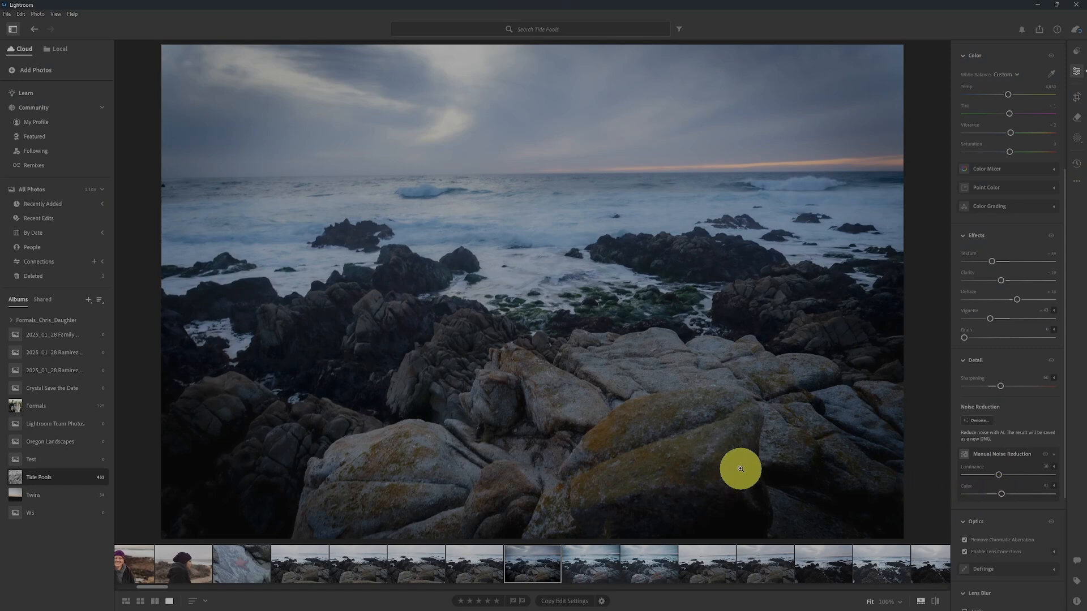
Compare the shoreline photo with and without lens corrections by repeatedly switching them off and on, leaving them enabled.
scroll(990, 499, down, 2)
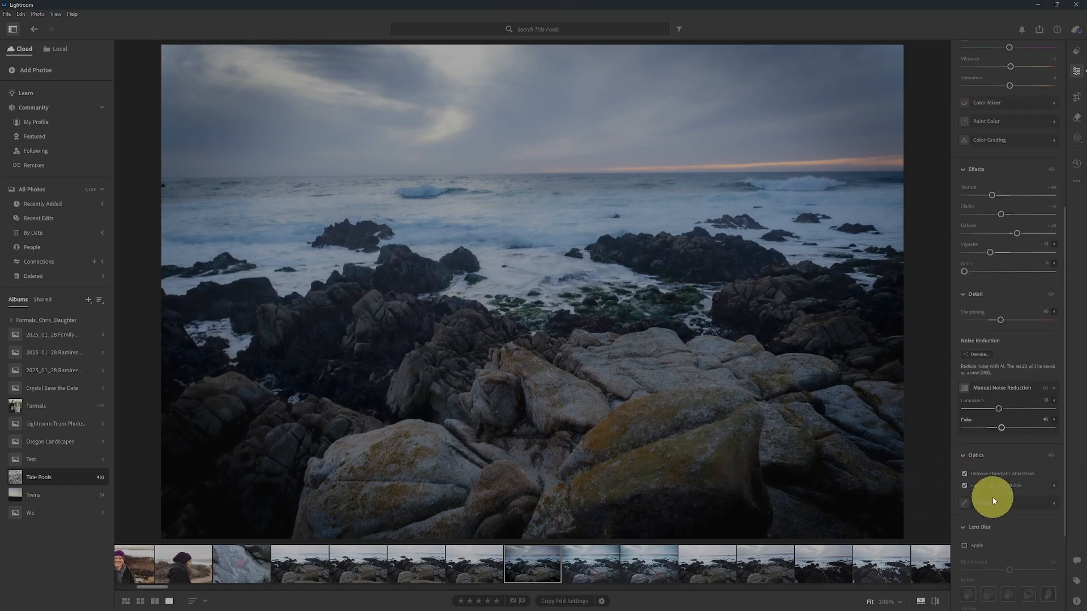
scroll(1013, 464, down, 2)
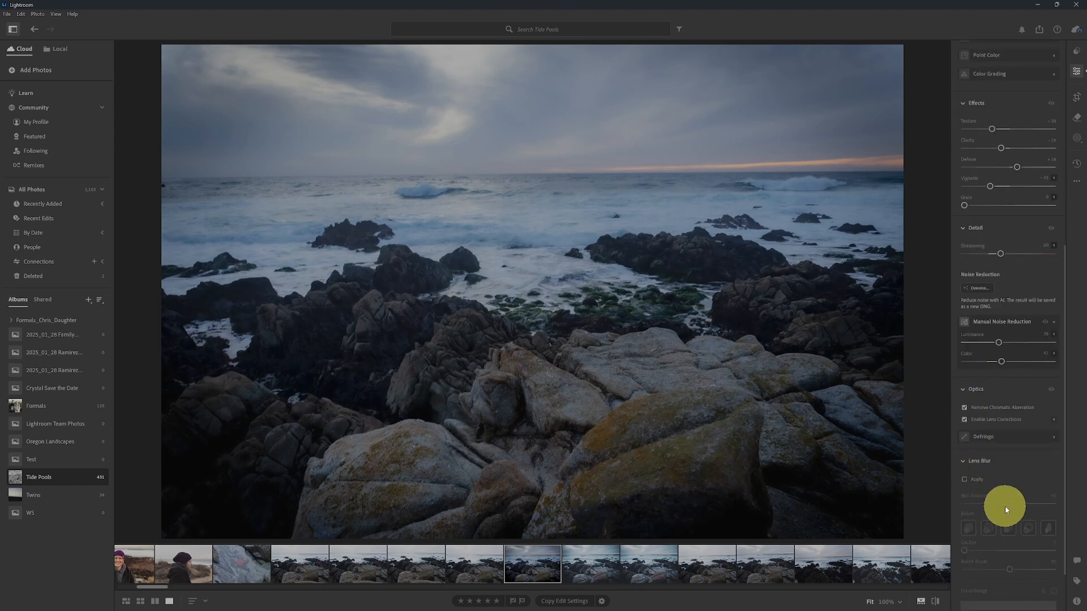
click(965, 420)
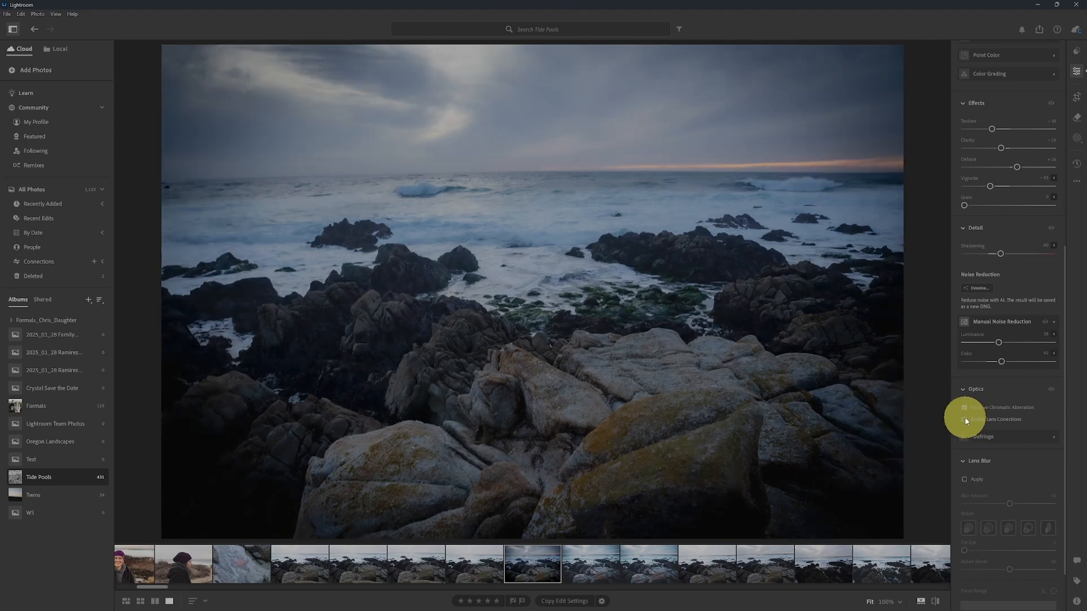
click(965, 420)
click(964, 420)
click(964, 420)
click(964, 420)
click(964, 420)
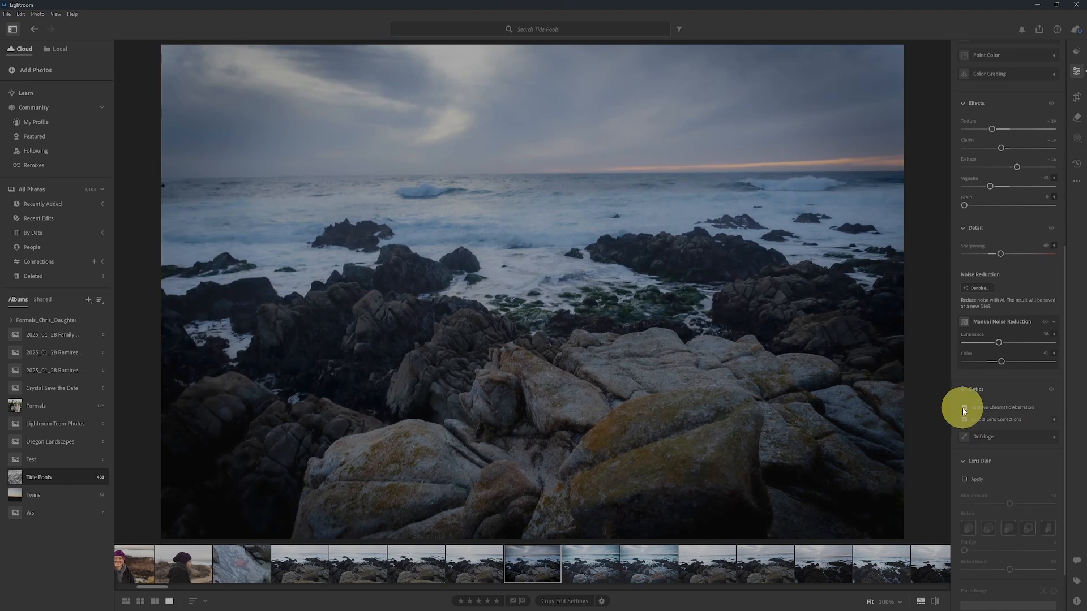
click(962, 420)
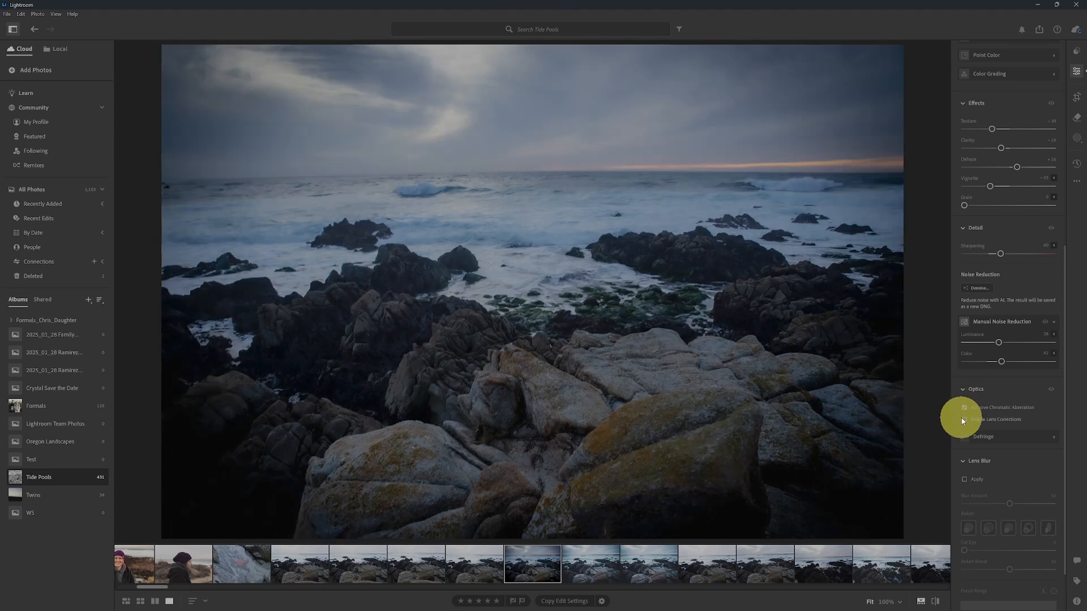
click(962, 419)
click(962, 419)
click(961, 418)
click(961, 418)
click(961, 417)
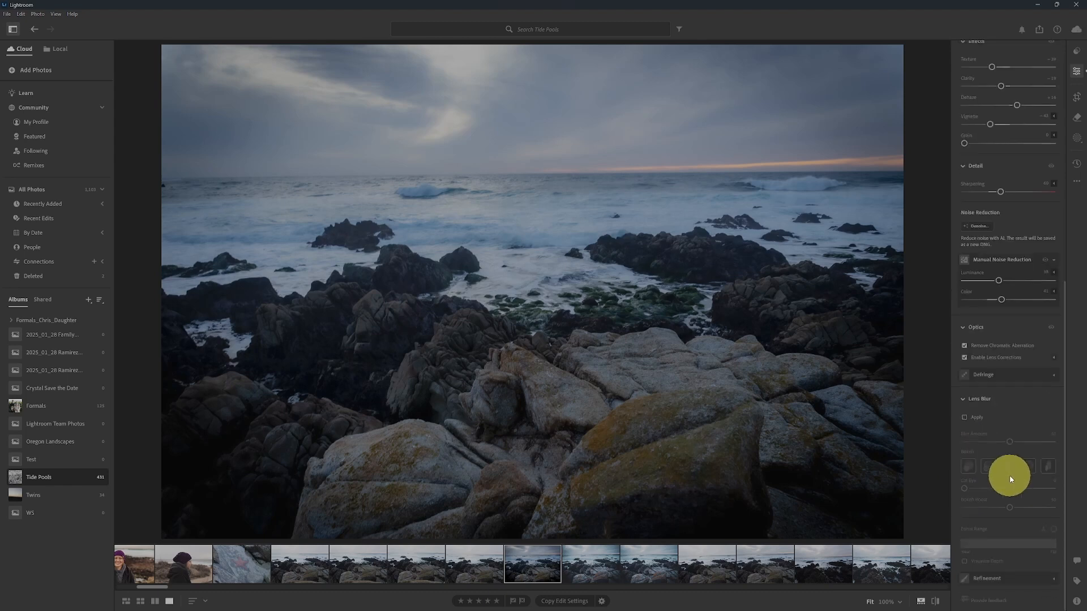
View the edited and unedited close-up starfish photos, and open the unedited portrait photo of the starfish in a tide pool.
scroll(988, 507, up, 2)
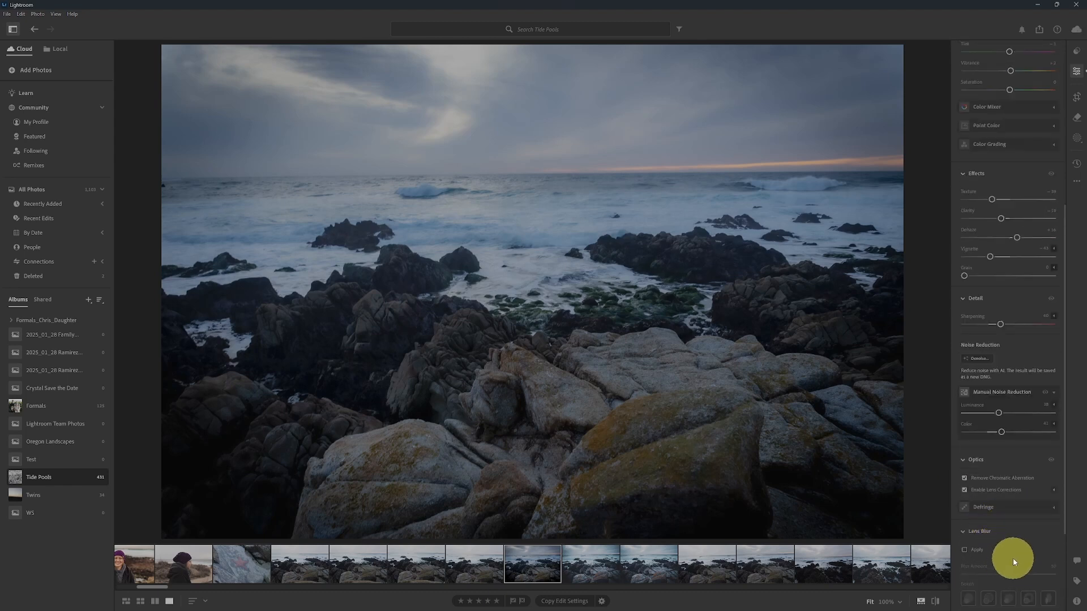
scroll(1014, 558, up, 8)
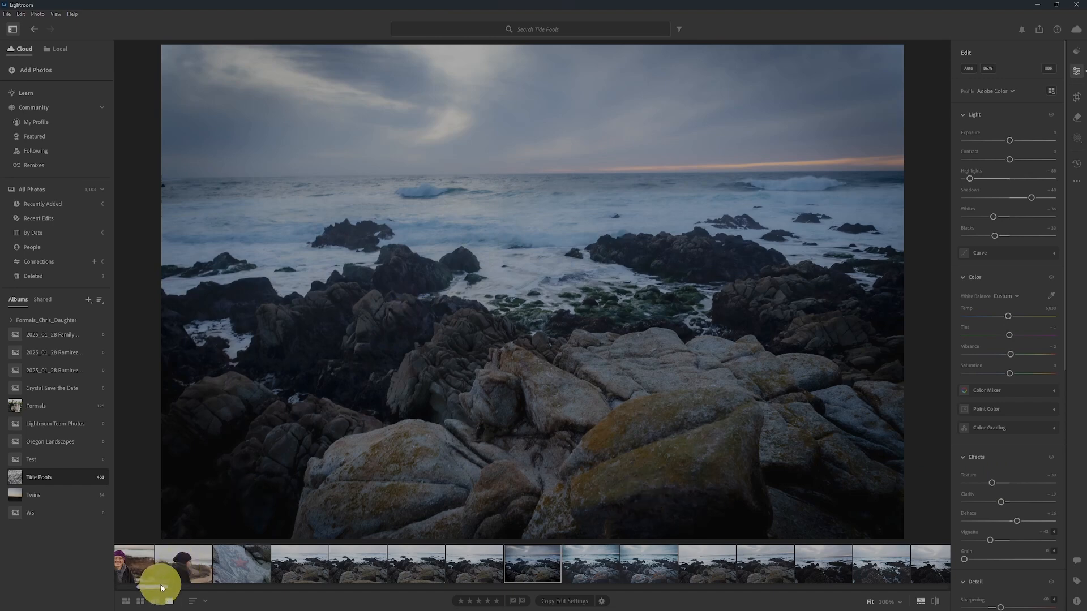
drag(159, 590, 196, 590)
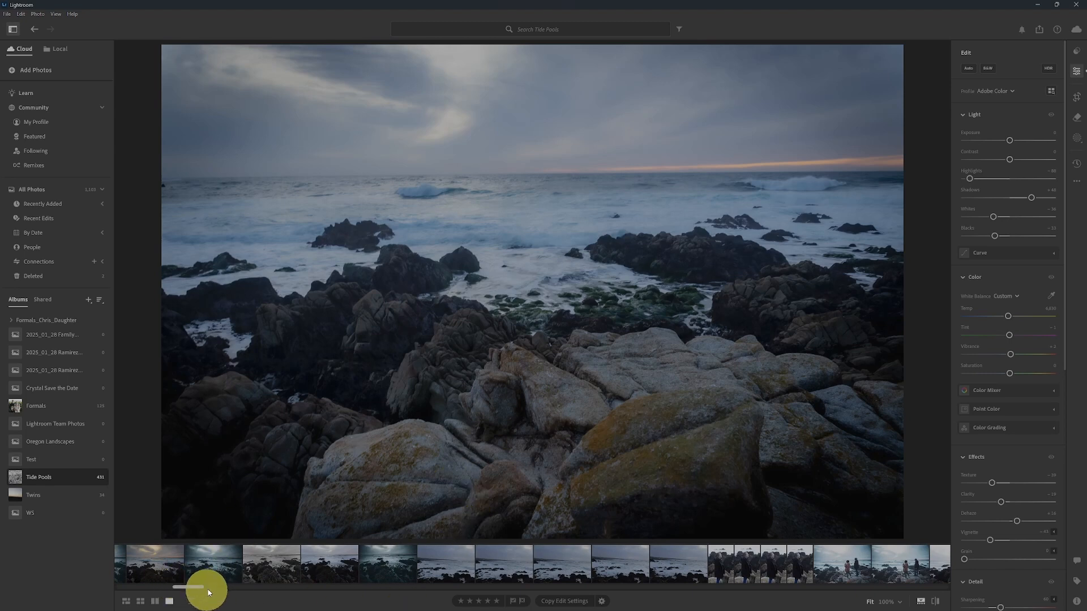
drag(192, 588, 208, 588)
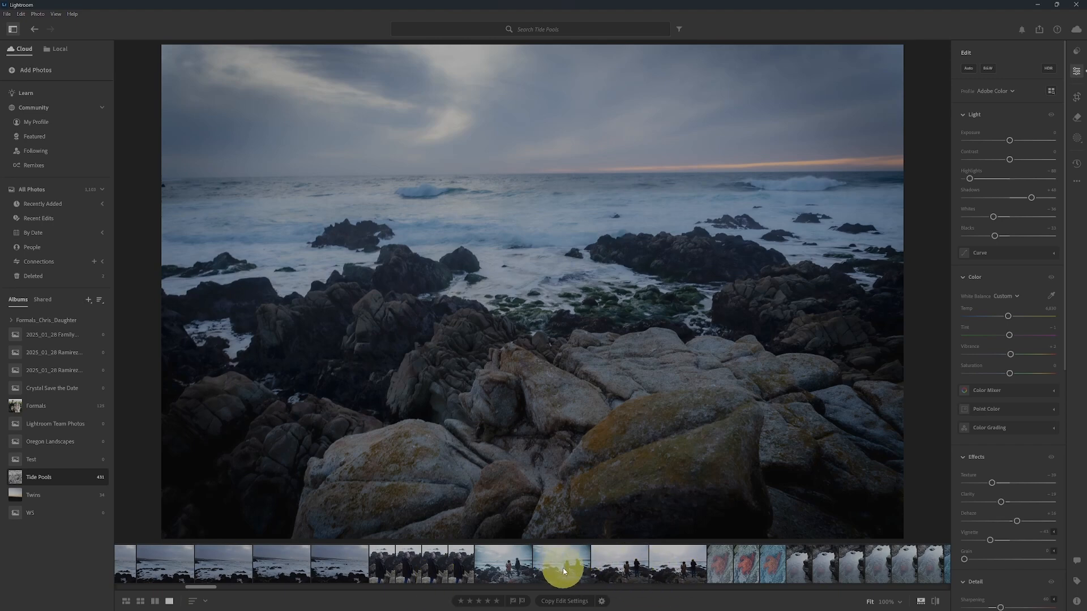
click(749, 571)
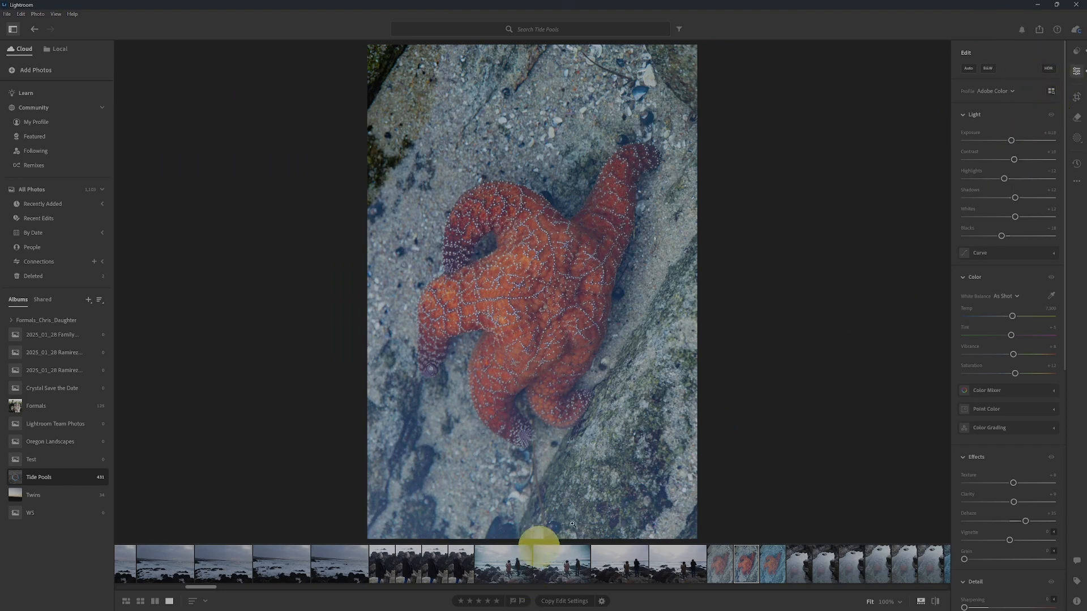
click(715, 572)
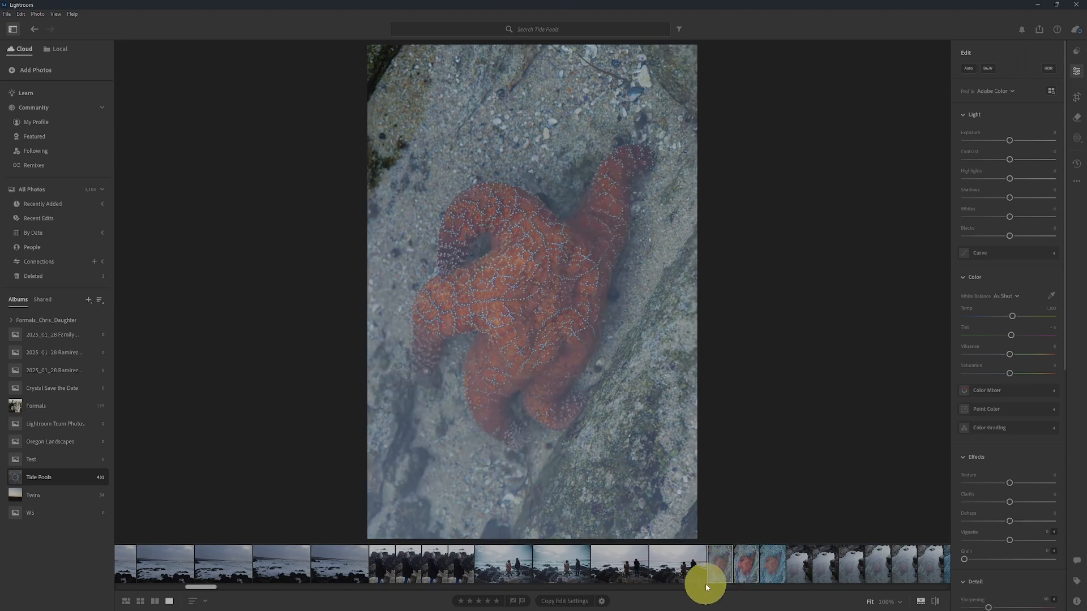
click(902, 570)
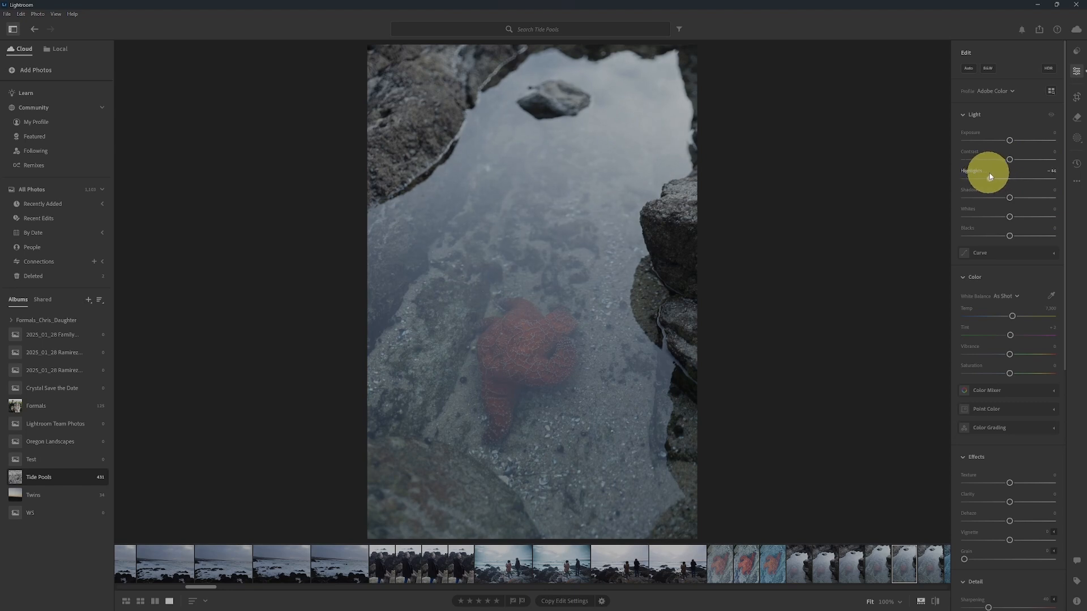
Lower the tide pool photo's highlights to -100 and raise its shadows to about +70.
drag(990, 177, 963, 181)
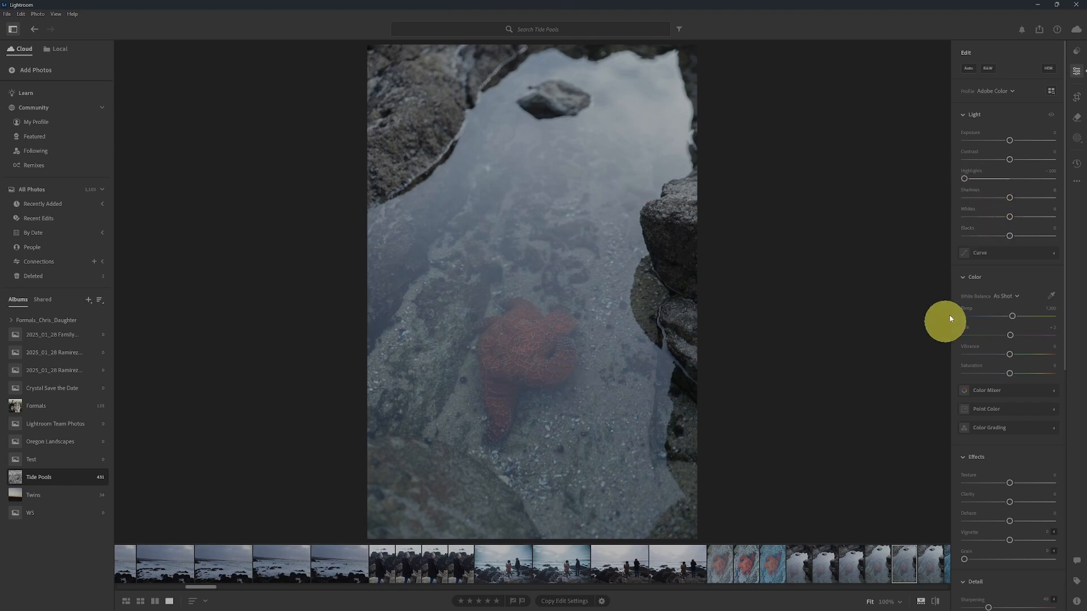
mouse_move(1010, 197)
mouse_down()
mouse_move(1031, 198)
mouse_move(1017, 198)
mouse_up()
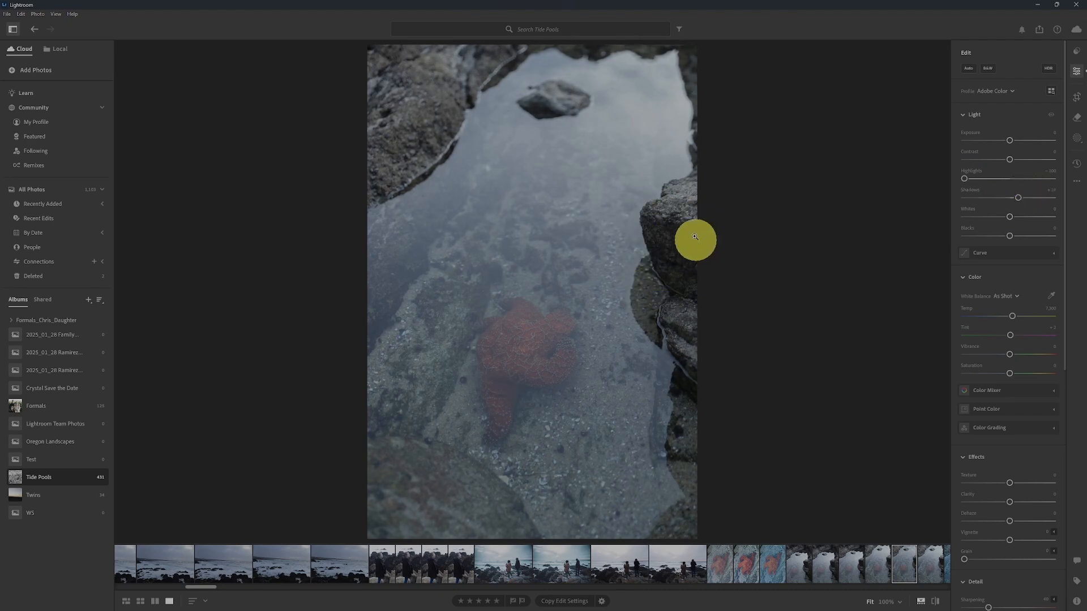
drag(1017, 198, 1040, 197)
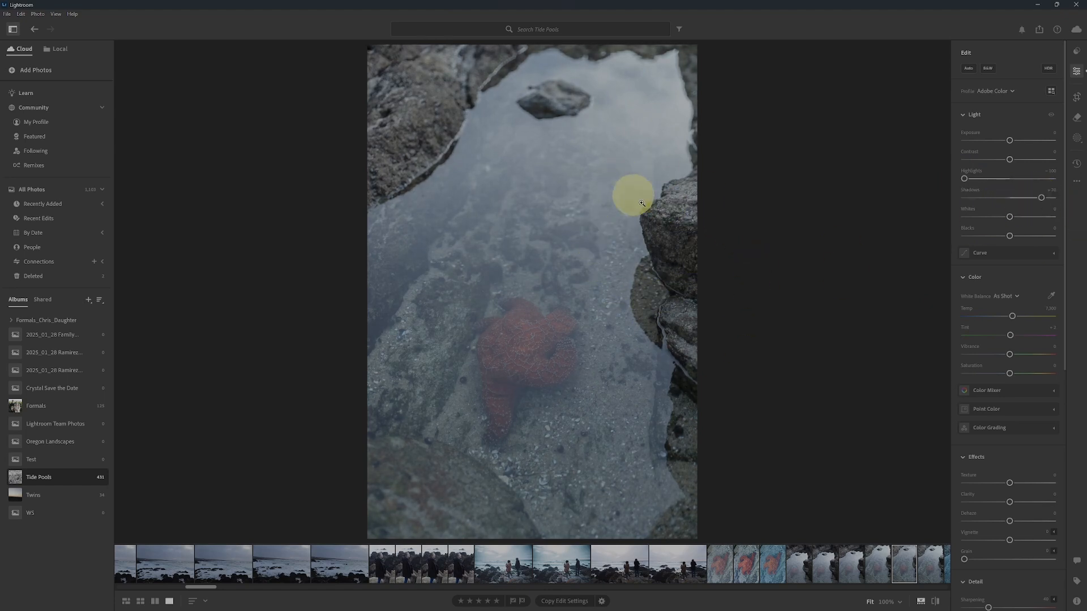
Try slightly lower whites on the tide pool photo, reset them to 0, and lower the blacks to about -57.
mouse_move(1009, 215)
mouse_down()
mouse_move(1030, 215)
mouse_move(1000, 219)
mouse_move(1009, 221)
mouse_up()
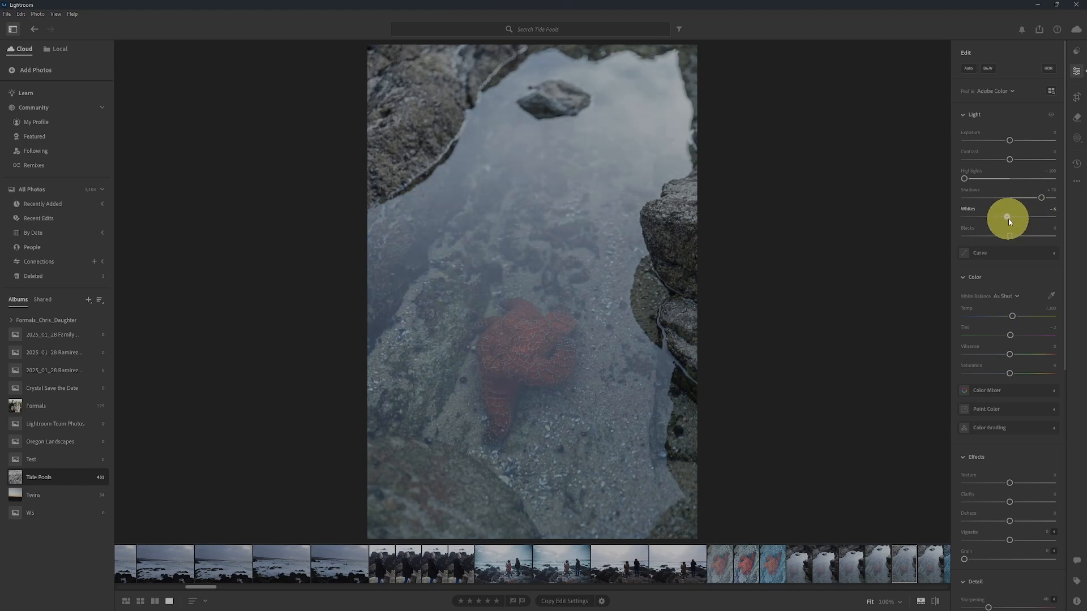
double_click(1007, 217)
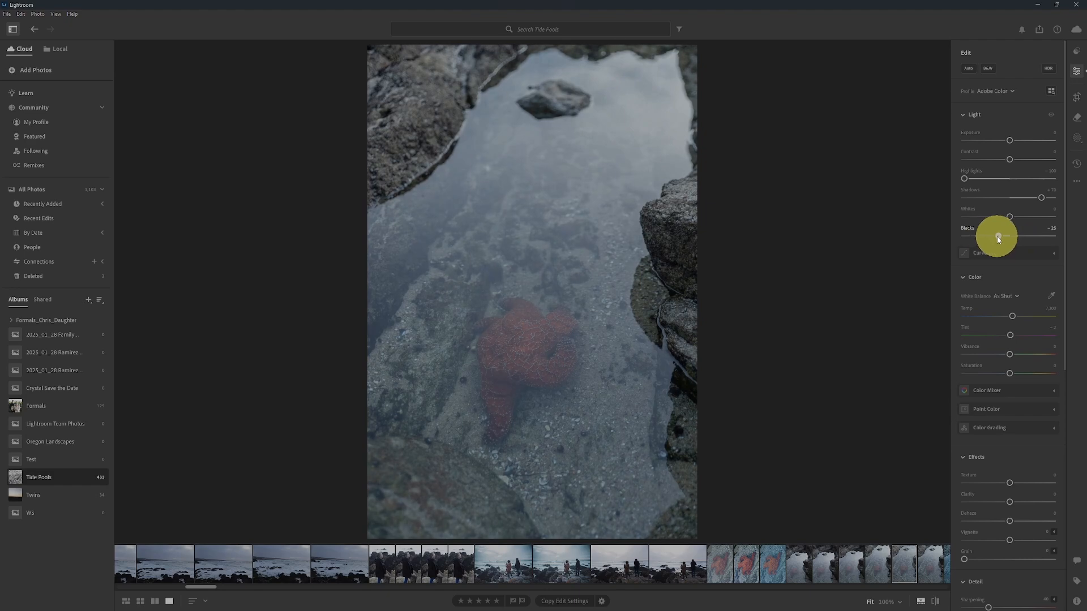
drag(1005, 236, 1002, 236)
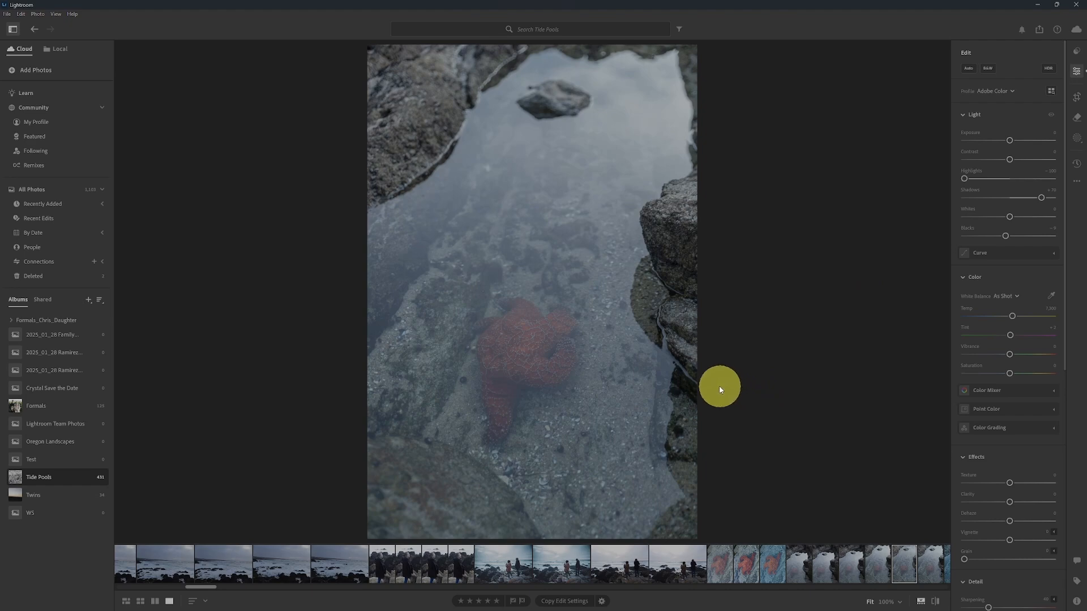
mouse_move(992, 235)
mouse_down()
mouse_move(1001, 236)
mouse_move(984, 240)
mouse_up()
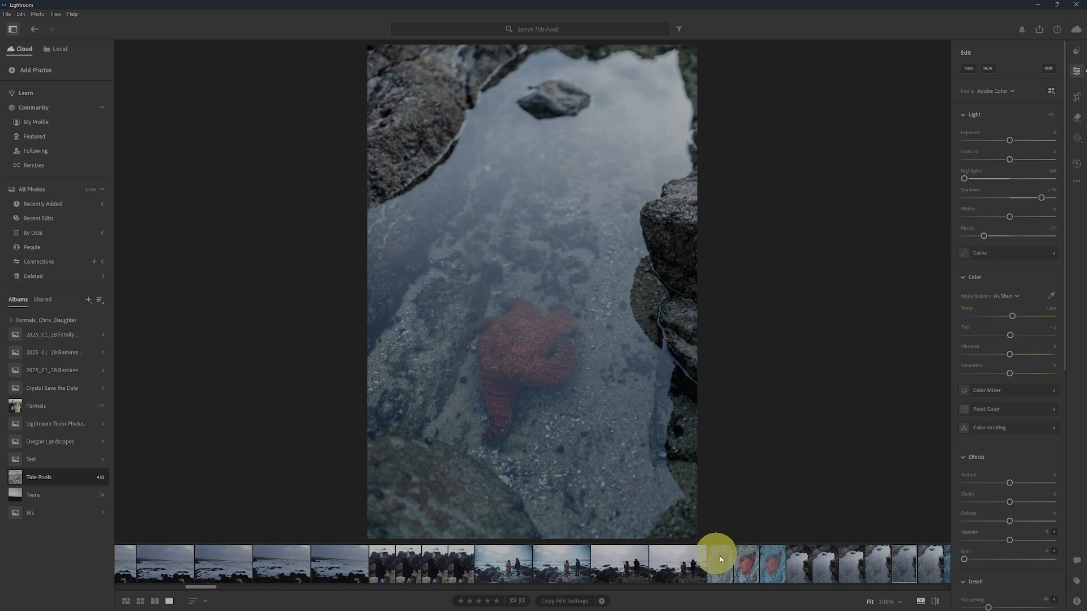
Compare the tide pool photo with and without the light adjustments, leaving them switched on.
click(1051, 120)
click(1050, 115)
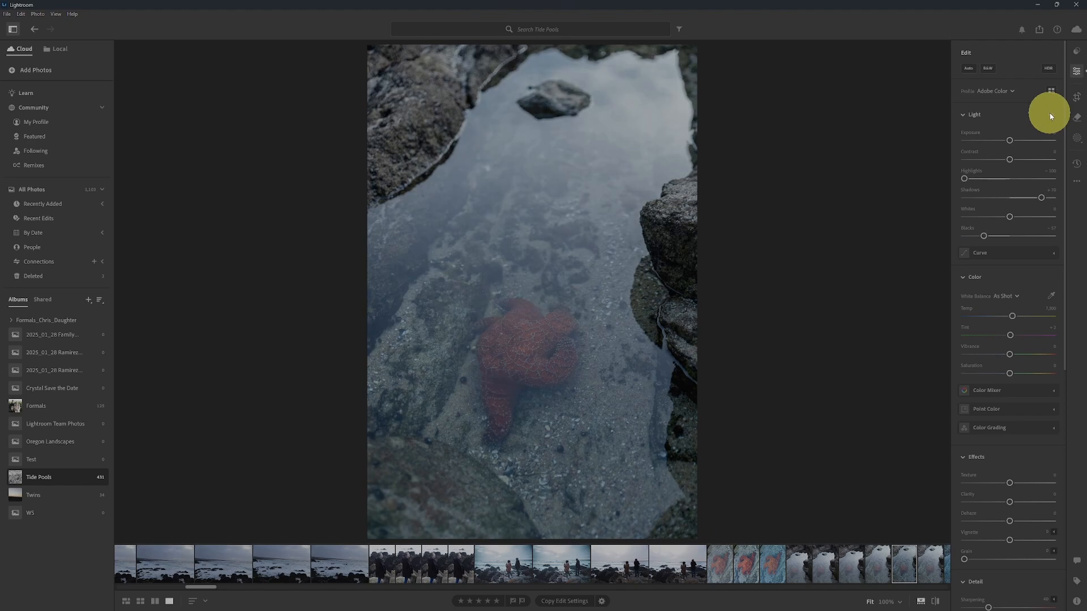
click(1050, 116)
click(1050, 116)
click(1050, 116)
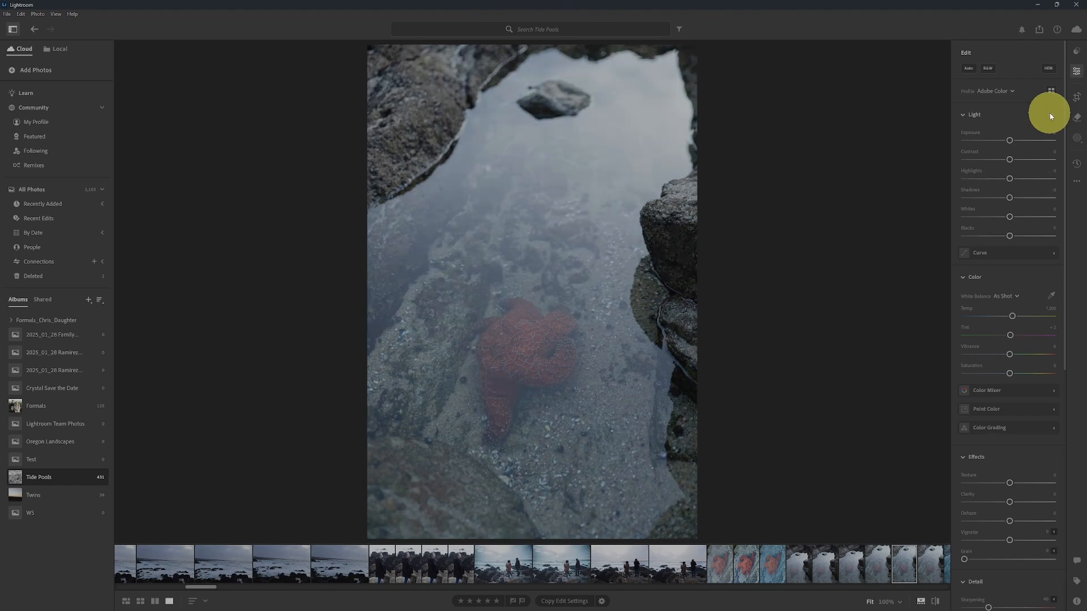
click(1050, 115)
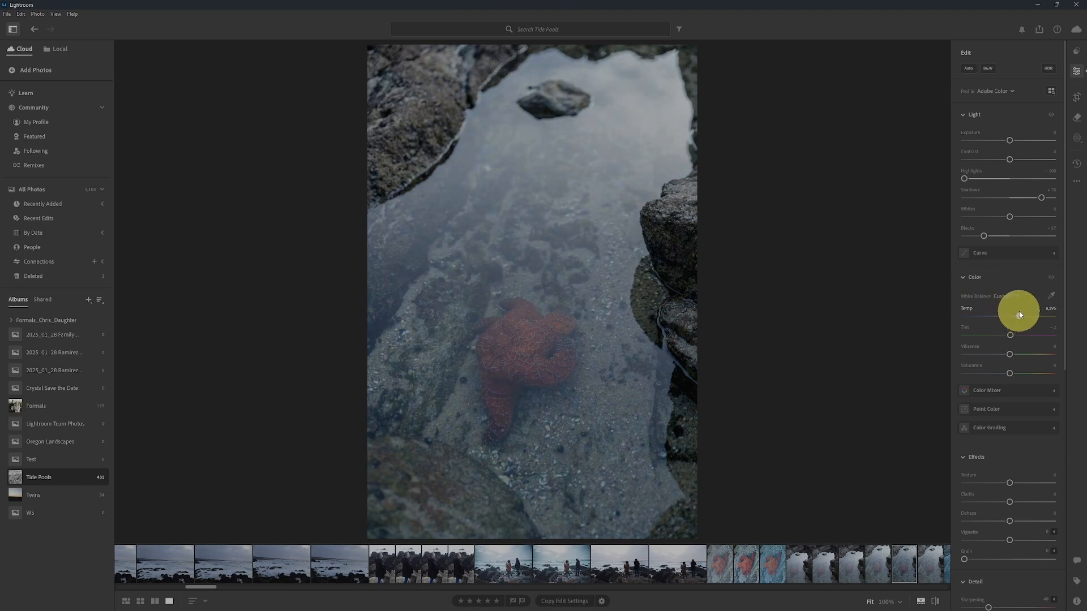
Warm the tide pool photo's color temperature to about 7,900.
mouse_move(1029, 315)
mouse_down()
mouse_move(984, 315)
mouse_move(1025, 313)
mouse_move(1014, 313)
mouse_up()
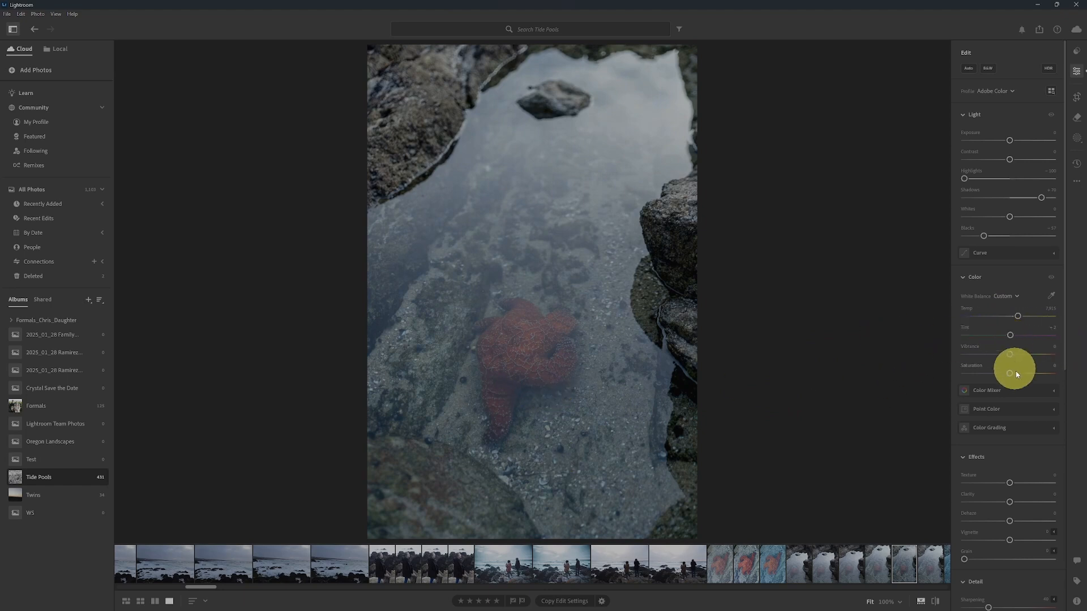
Raise the tide pool photo's vibrance to about +22 and its saturation to about +7.
mouse_move(1010, 354)
mouse_down()
mouse_move(1026, 352)
mouse_move(1014, 353)
mouse_move(1022, 373)
mouse_move(1013, 373)
mouse_up()
click(1022, 354)
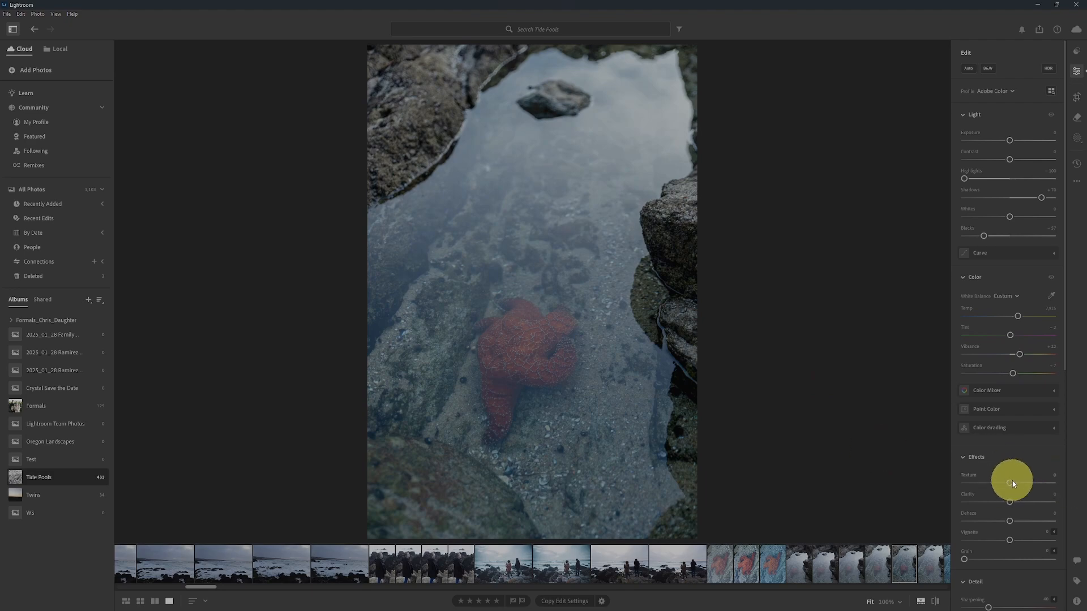
Set the tide pool photo's texture to about +10, clarity to about +32 and vignette to about -18.
mouse_move(1012, 481)
mouse_down()
mouse_move(1041, 481)
mouse_move(1013, 482)
mouse_up()
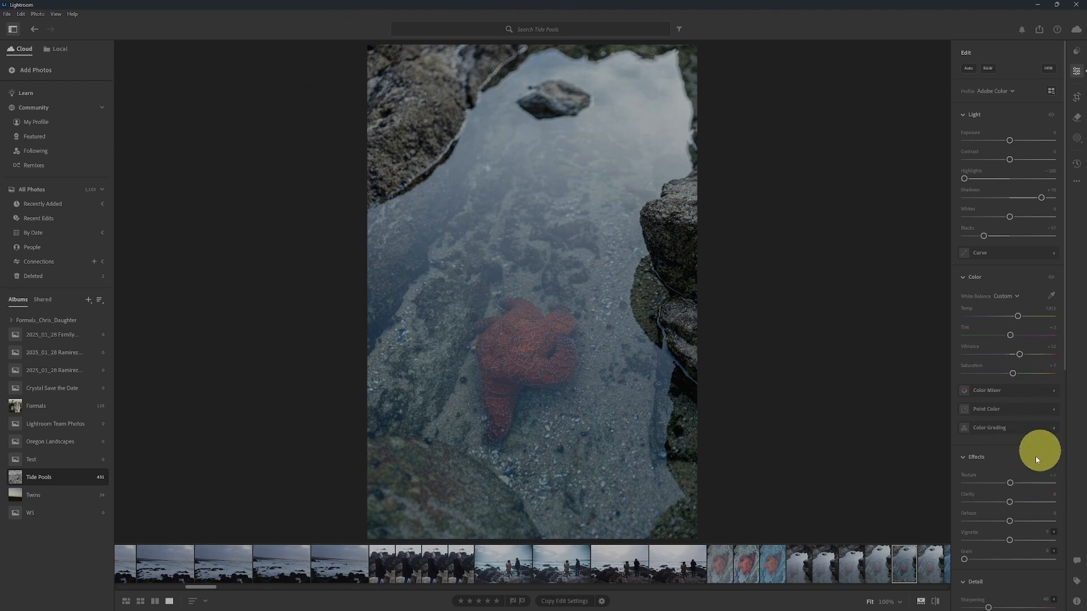
drag(1012, 484, 1020, 504)
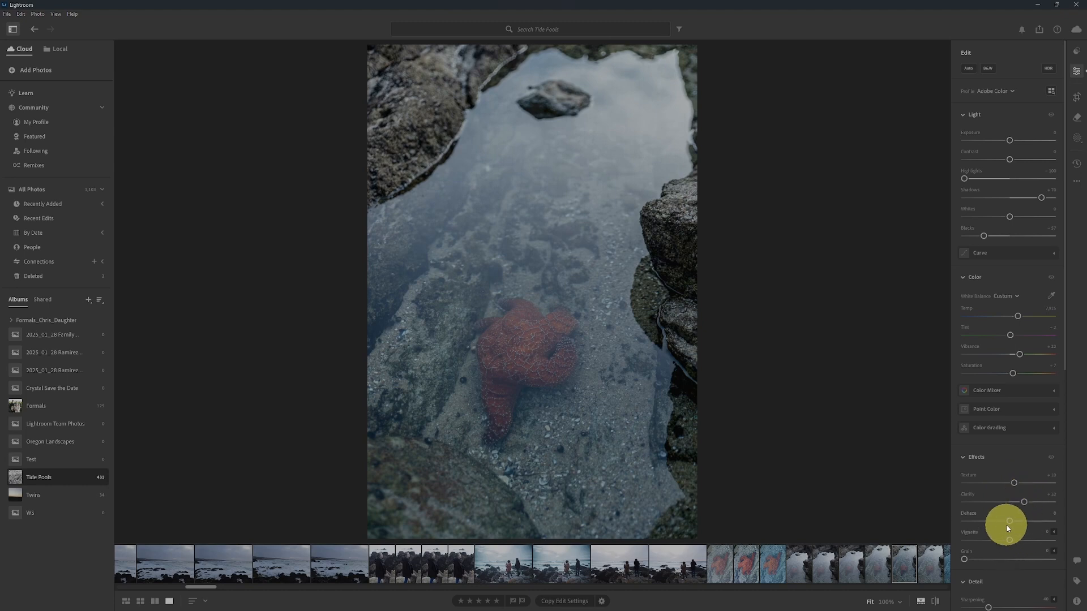
drag(1009, 540, 1002, 543)
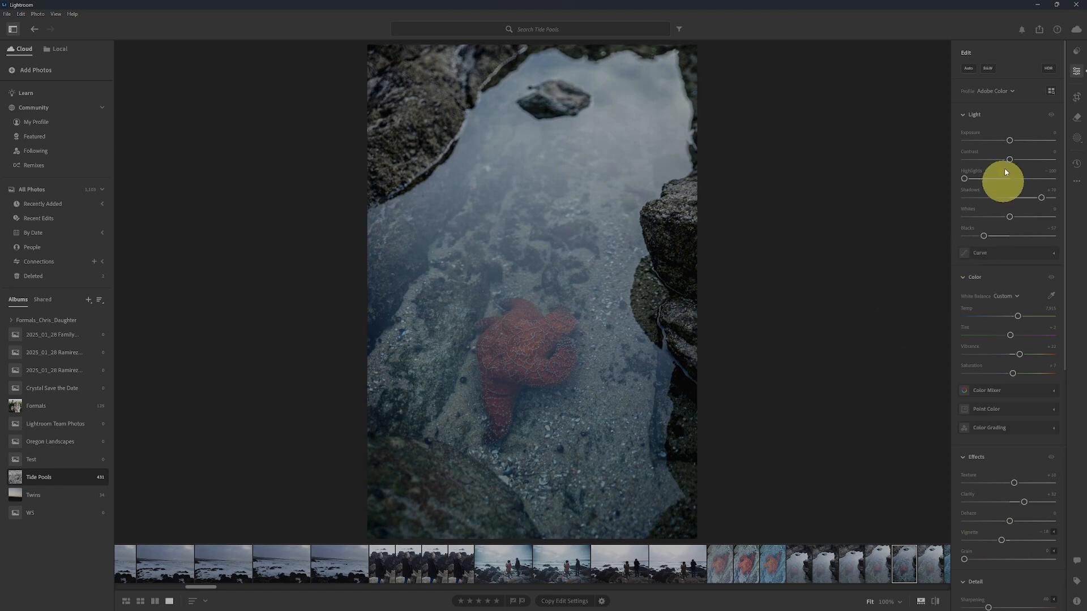
Compare the finished tide pool photo with and without its light adjustments, leaving them switched on.
double_click(1050, 119)
click(1050, 117)
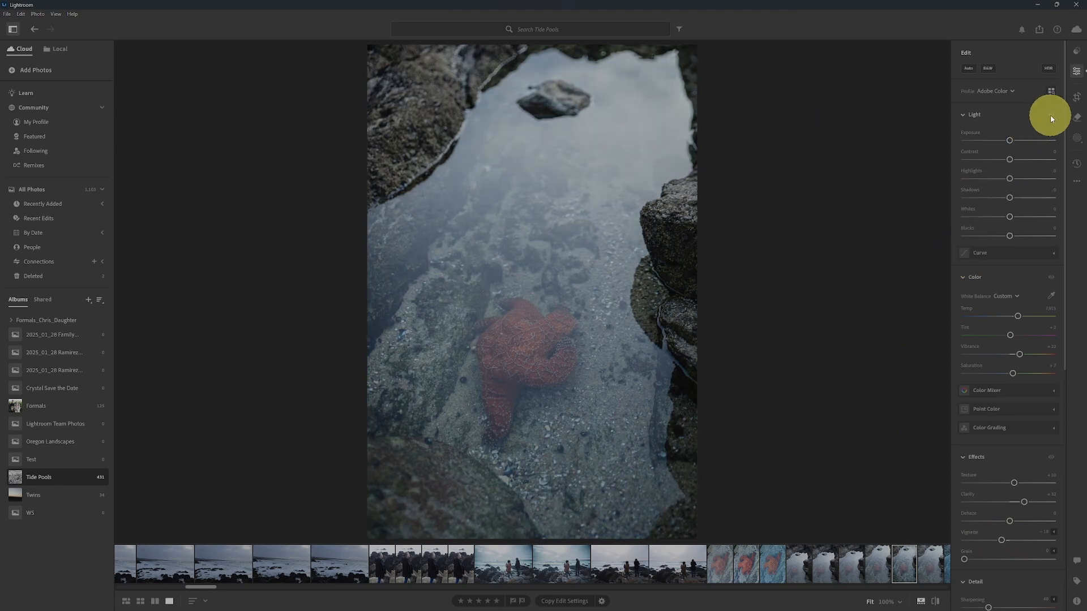
click(1051, 116)
click(1051, 116)
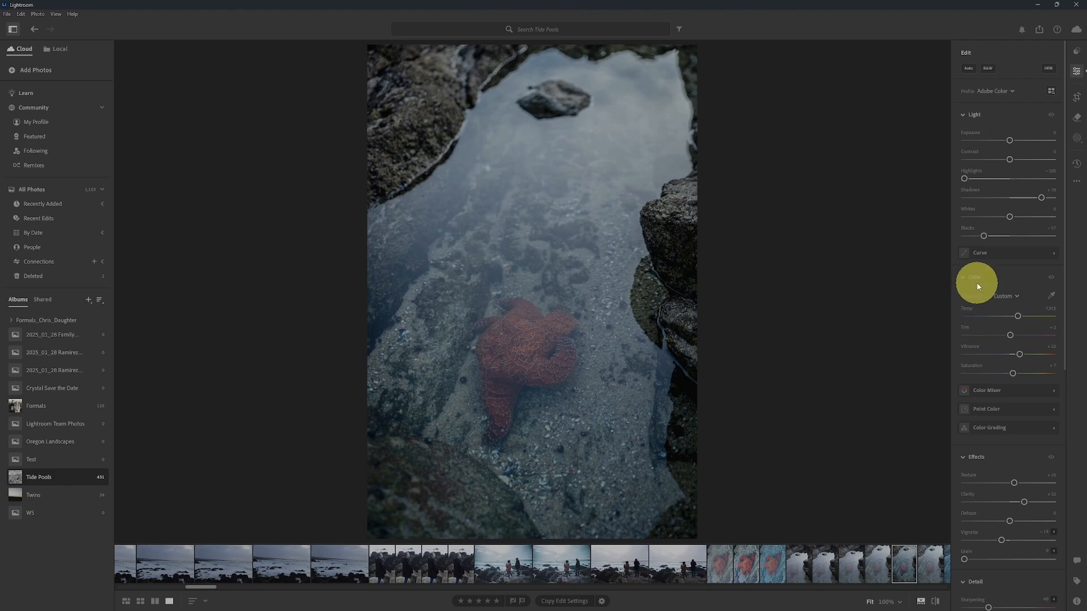
scroll(984, 440, down, 2)
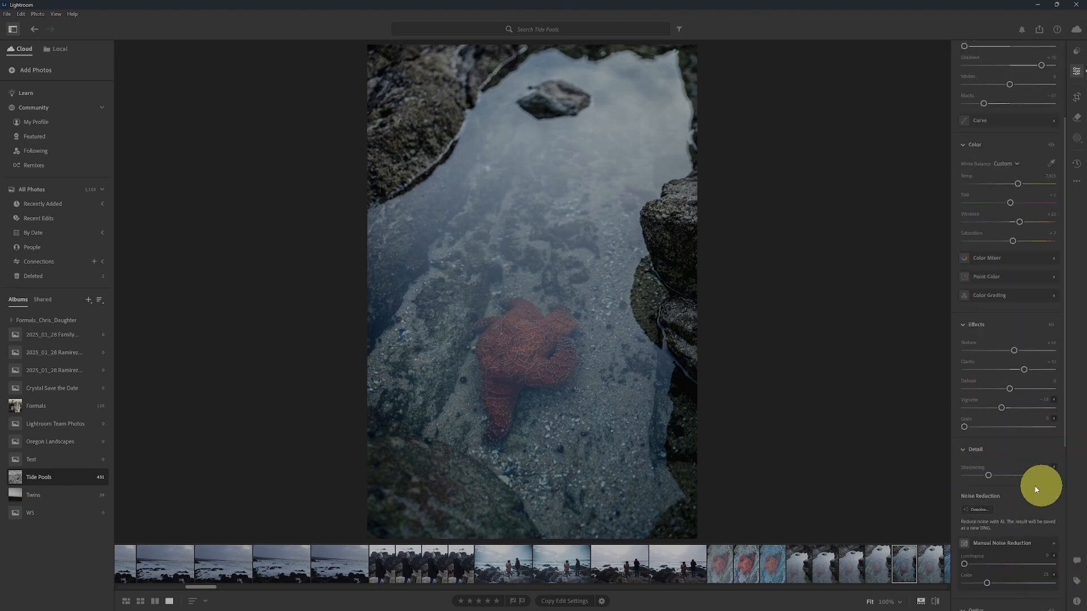
scroll(1038, 485, down, 5)
scroll(1025, 444, up, 6)
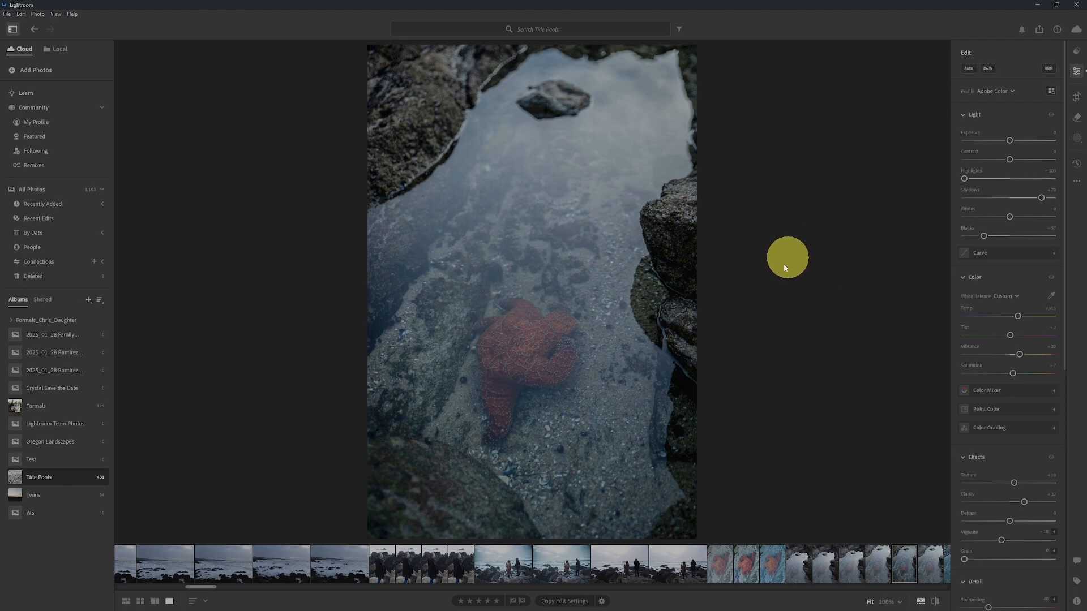
Compare the unedited photo of two people on the rocky shore with the edited versions, ending on the first edited one.
click(630, 566)
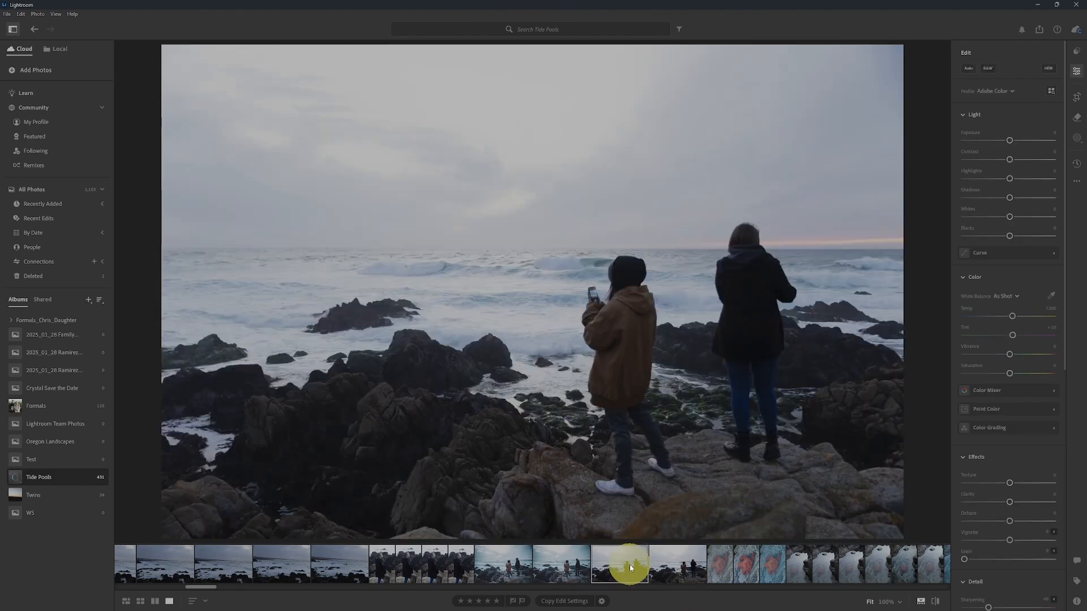
click(572, 565)
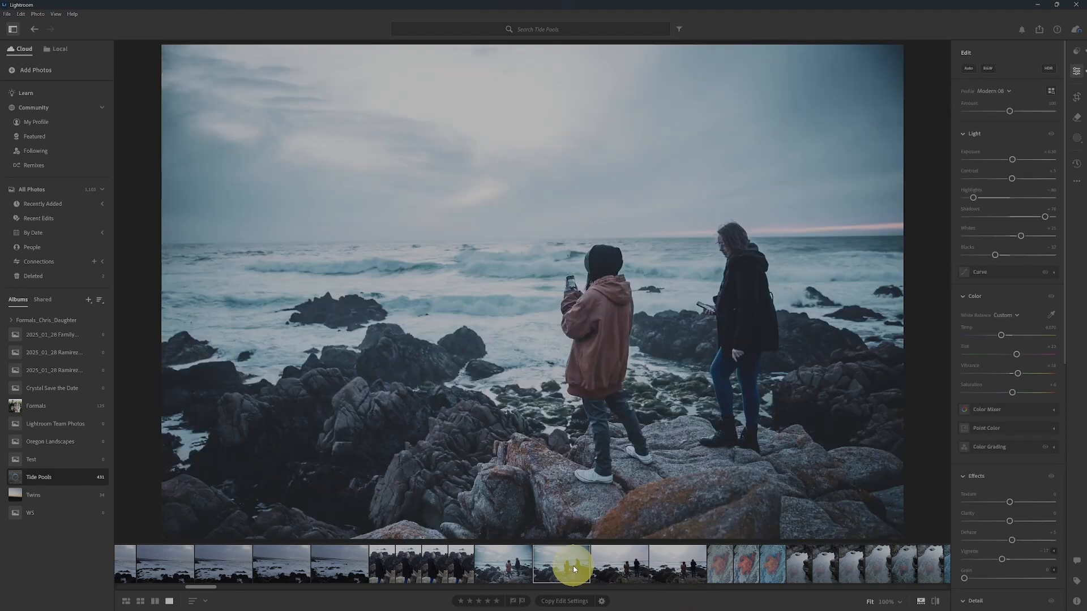
click(572, 568)
click(604, 567)
click(575, 568)
click(613, 565)
click(582, 566)
click(611, 567)
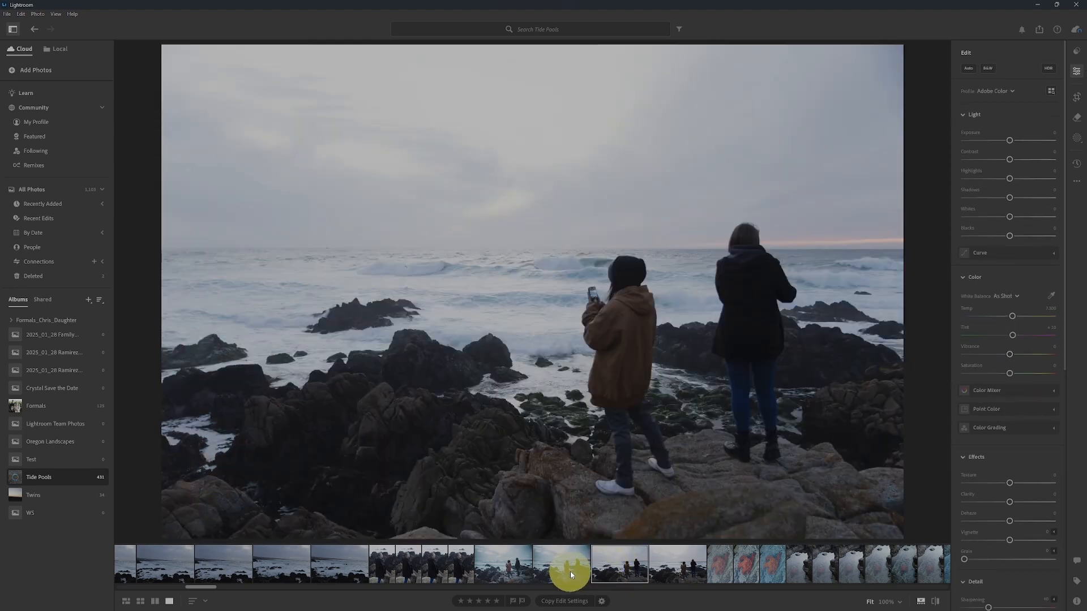
click(571, 573)
click(618, 563)
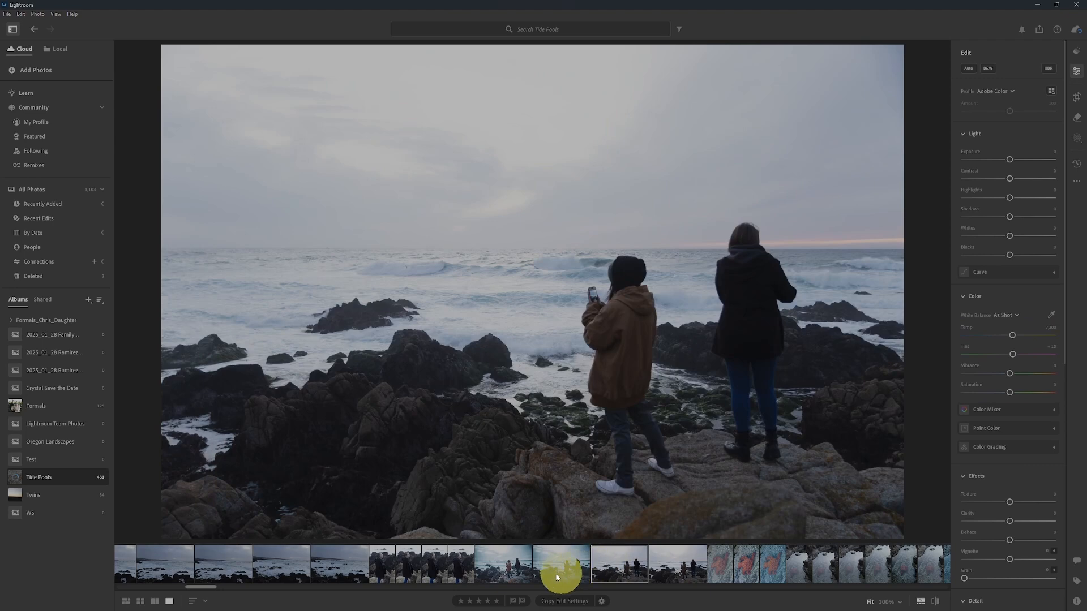
click(508, 566)
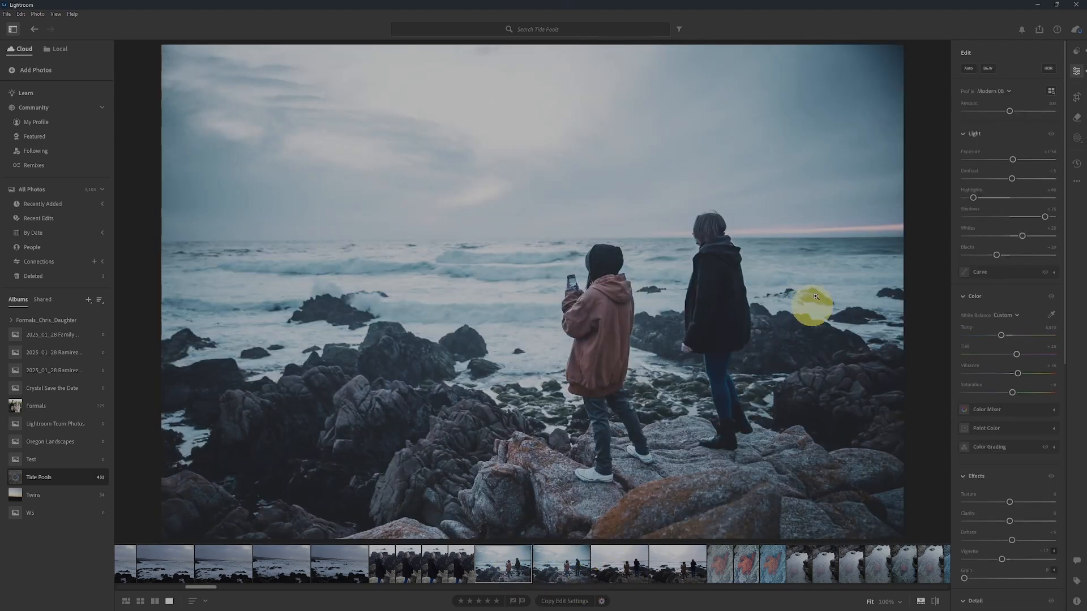